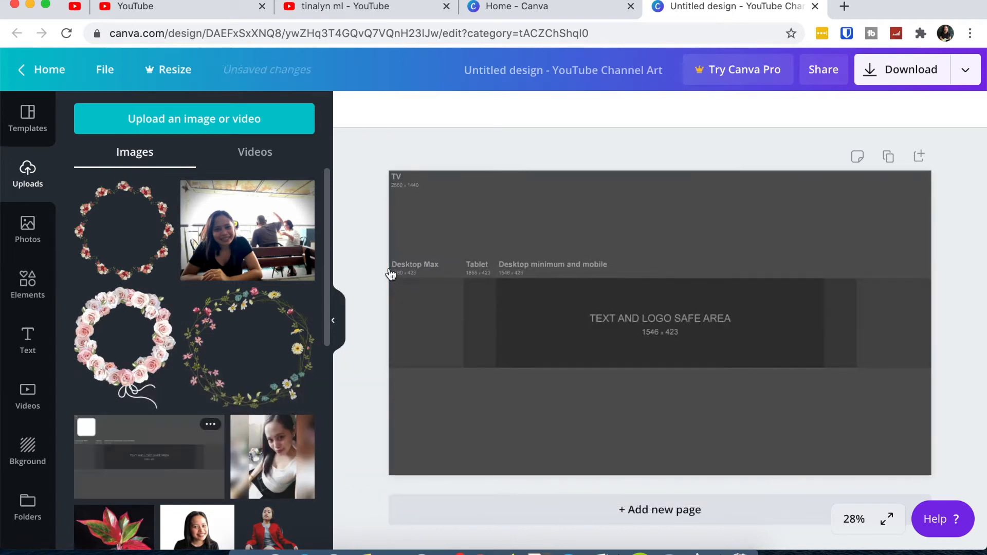
- Add a square shape and stretch it to the edges of the channel art canvas so it covers the whole template
left_click(30, 304)
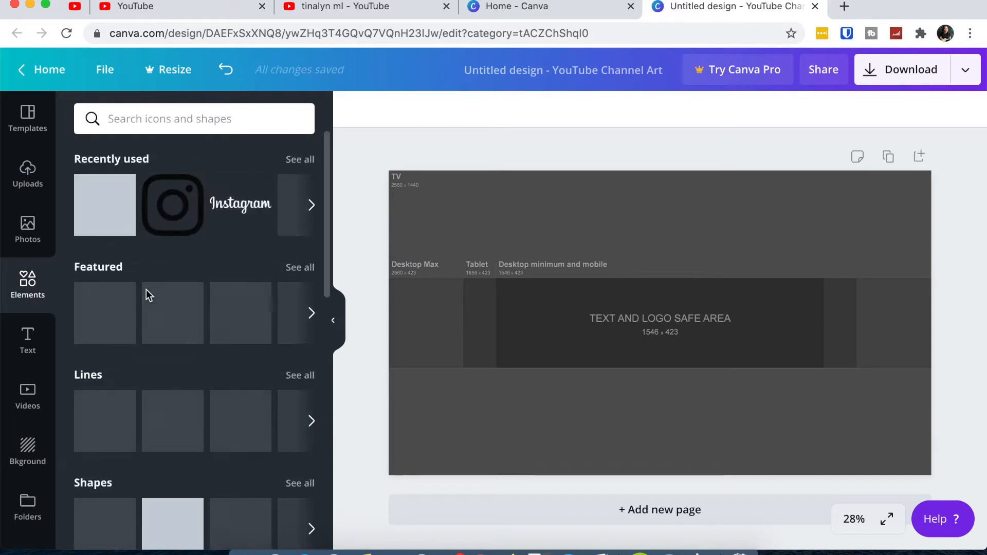
scroll(194, 438, "down", 2)
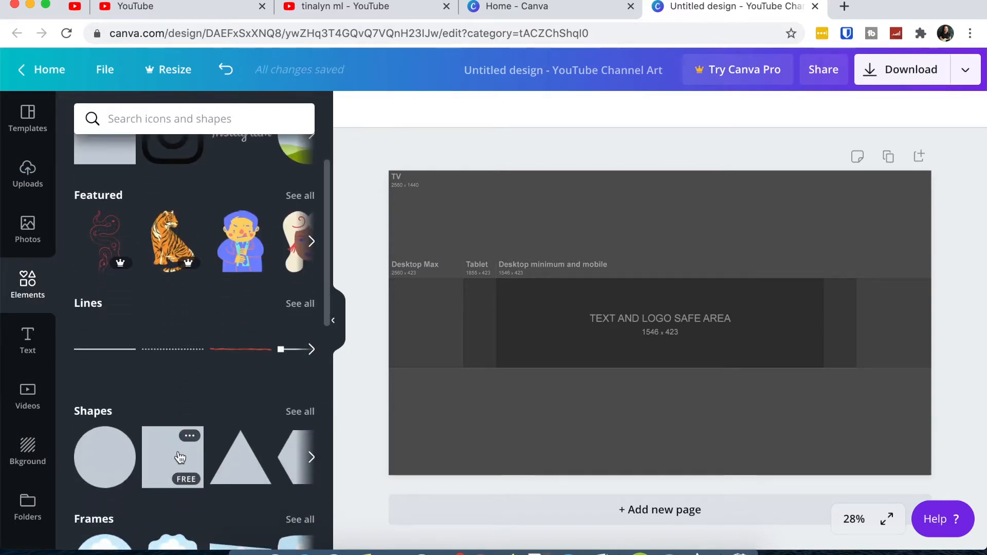
left_click(183, 458)
left_click_drag(661, 239, 659, 170)
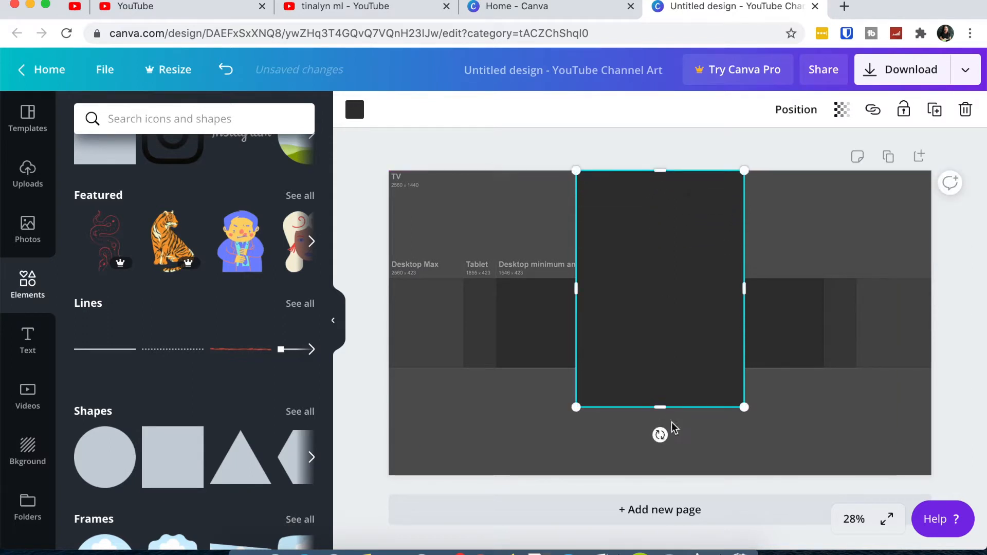
left_click_drag(660, 409, 665, 474)
left_click_drag(741, 321, 928, 280)
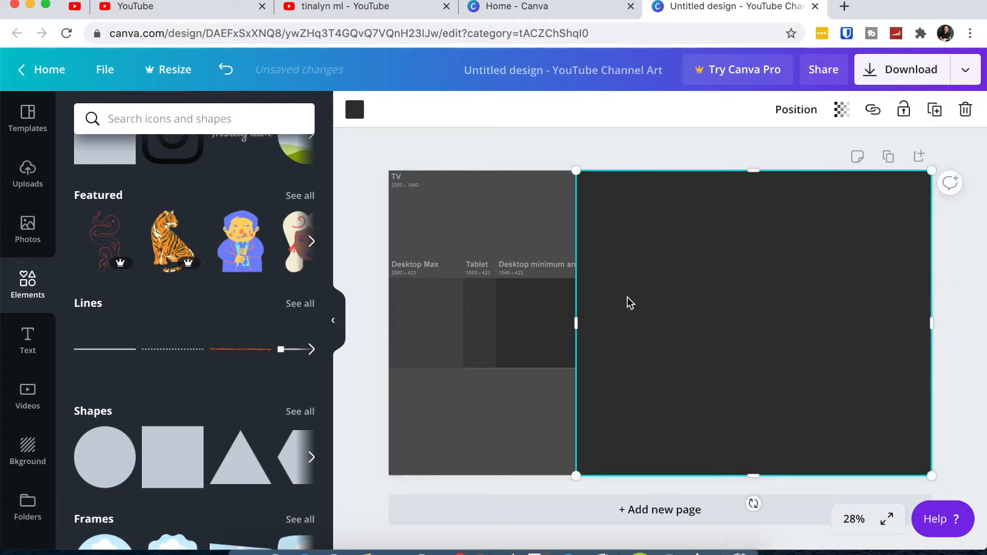
left_click_drag(572, 321, 406, 307)
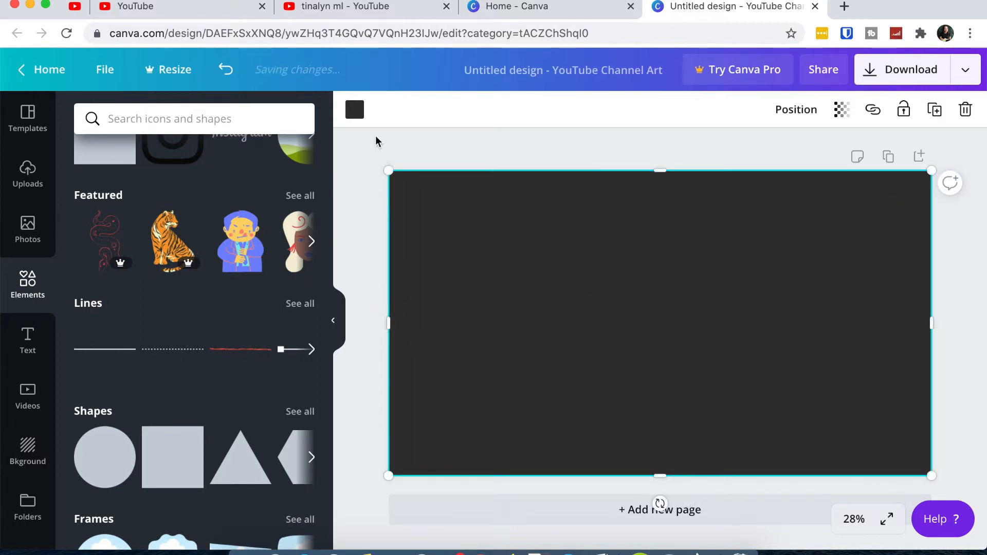
- Recolour the full-canvas rectangle medium grey from the default colours
left_click(355, 110)
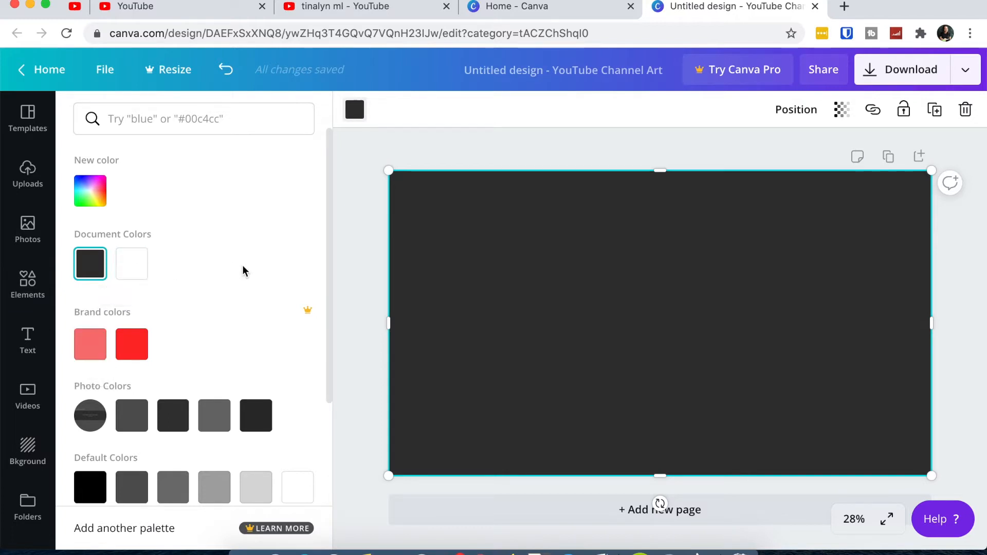
scroll(211, 344, "down", 3)
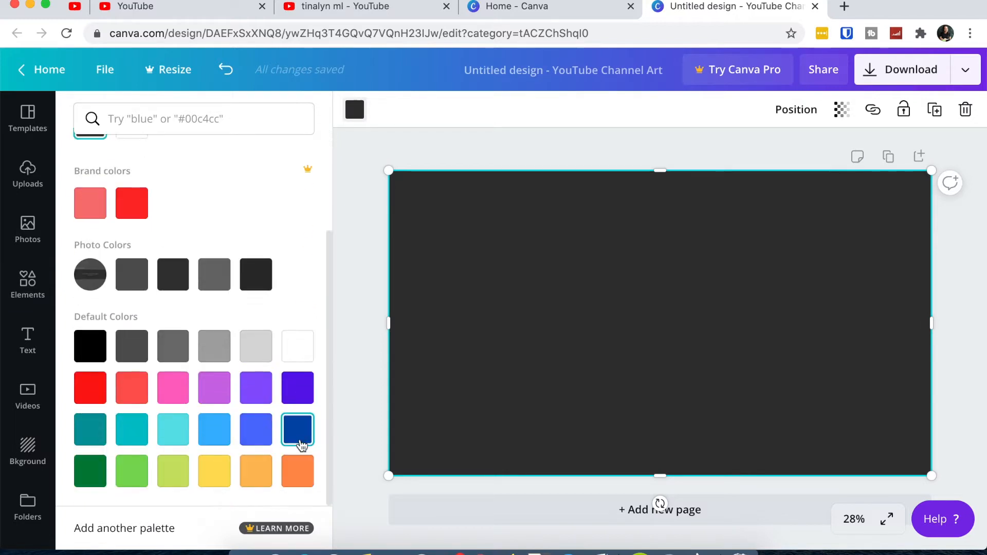
left_click(175, 353)
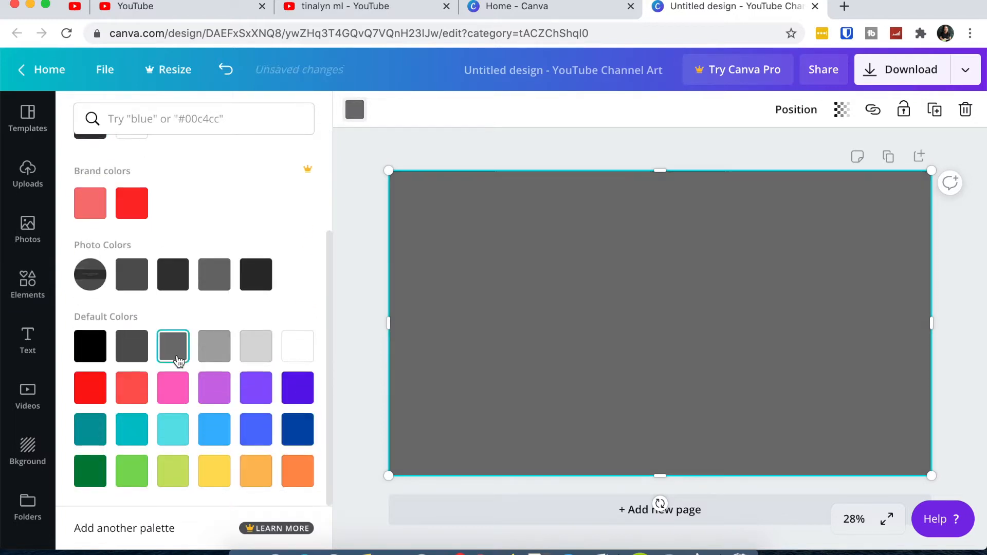
left_click(214, 362)
left_click(173, 352)
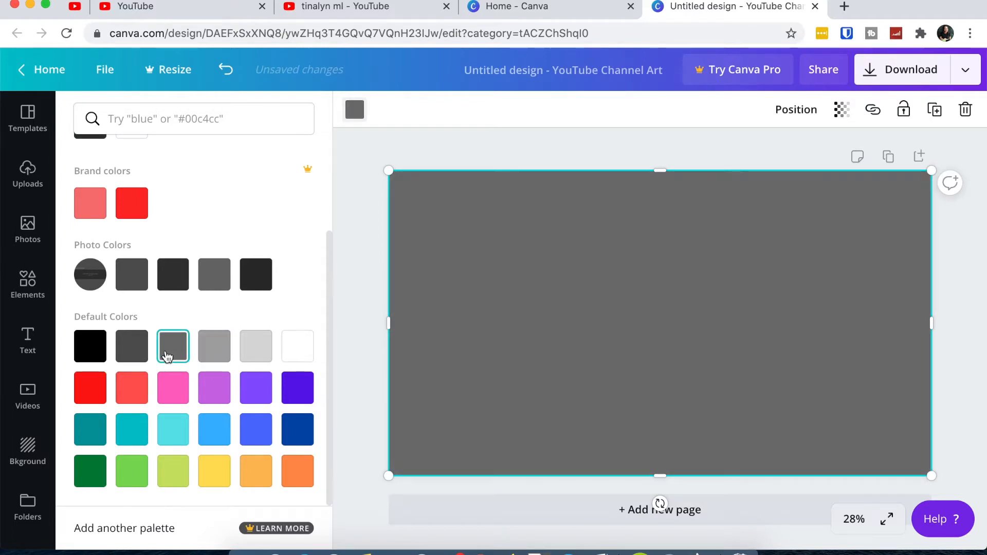
- Set the full-canvas rectangle's transparency to 51 and fill it with the coral brand colour
left_click(841, 109)
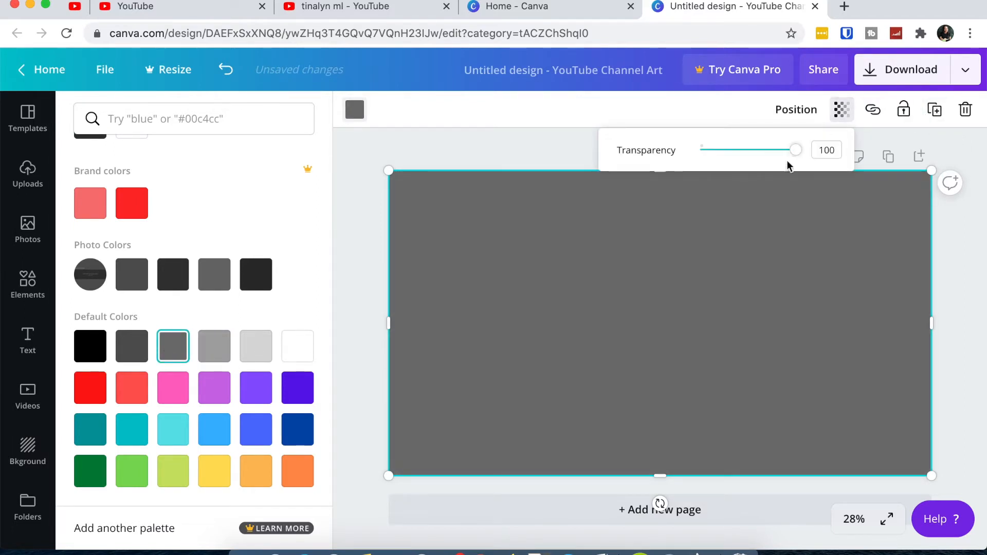
left_click_drag(793, 152, 750, 161)
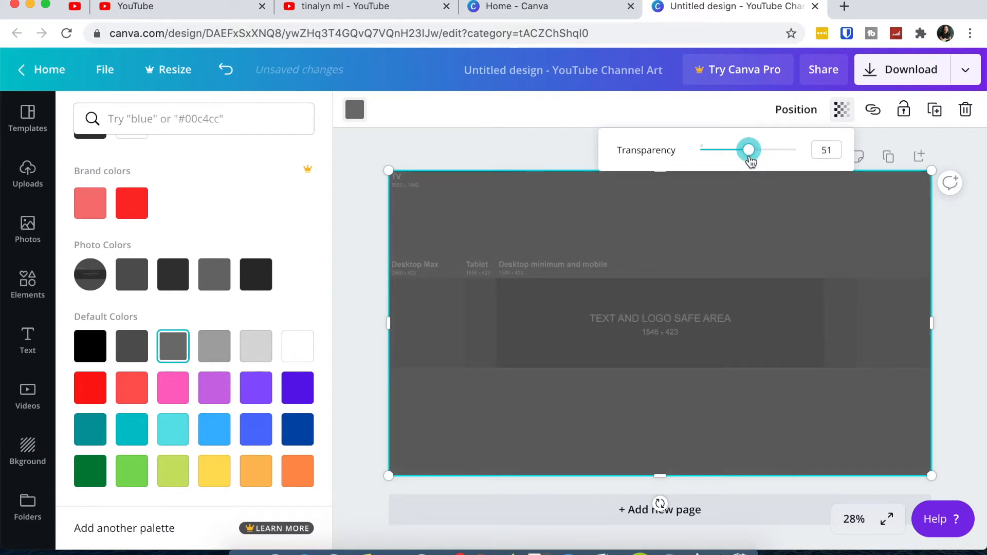
left_click(775, 225)
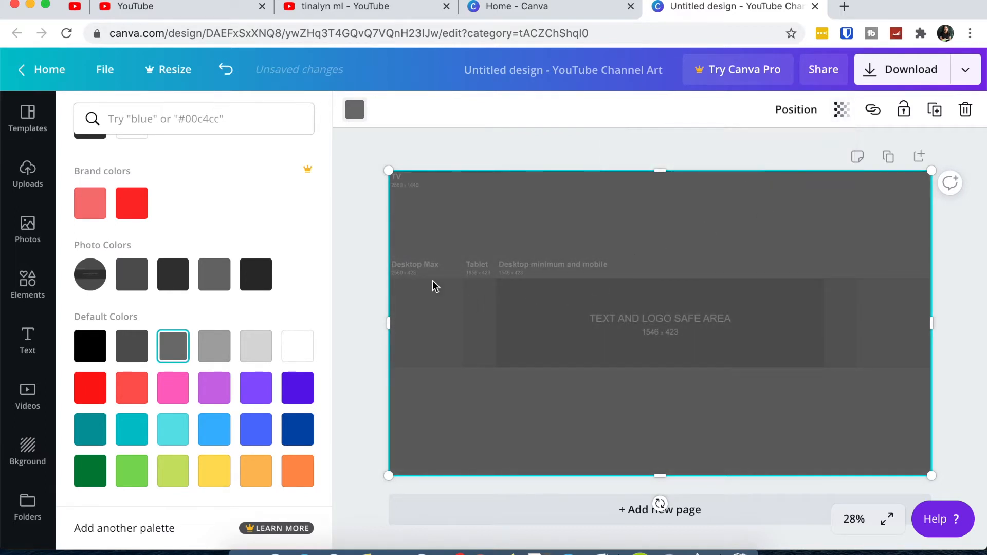
left_click(89, 203)
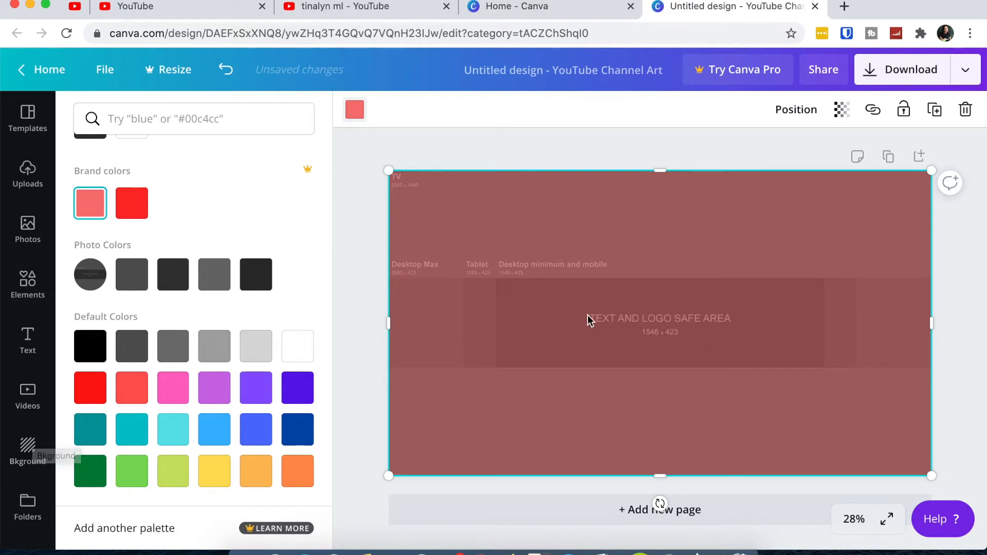
- Add a heading with the channel name and set its font to Brusher
left_click(33, 351)
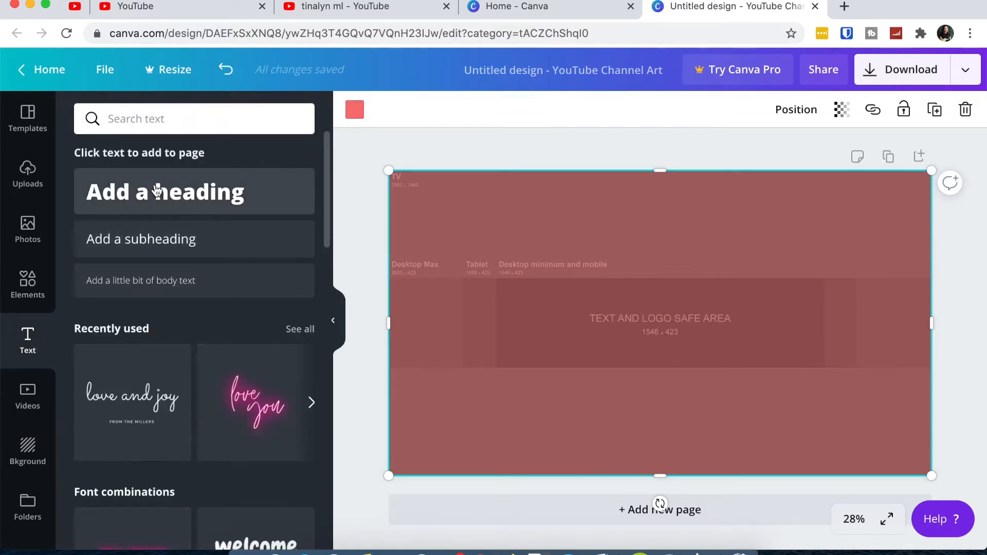
left_click(157, 192)
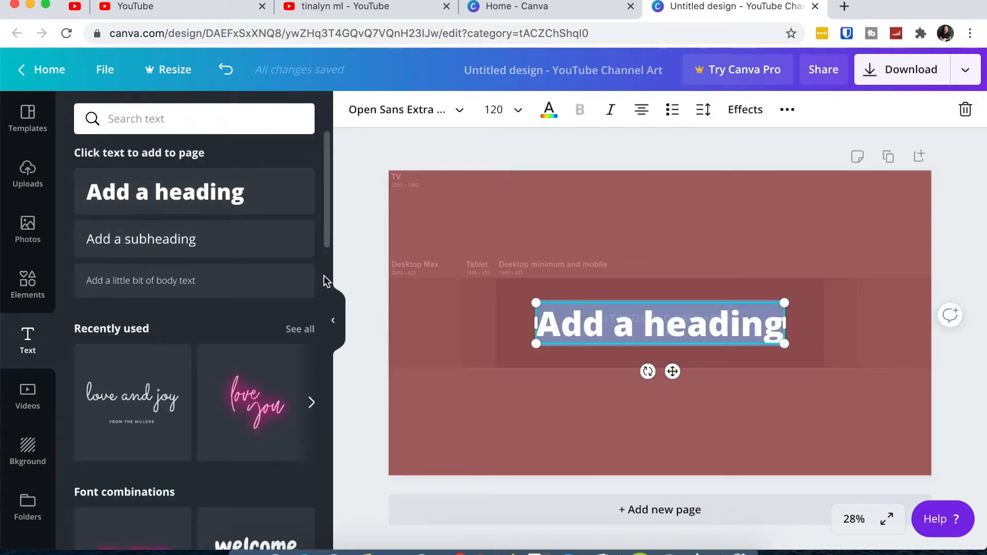
type("Ti")
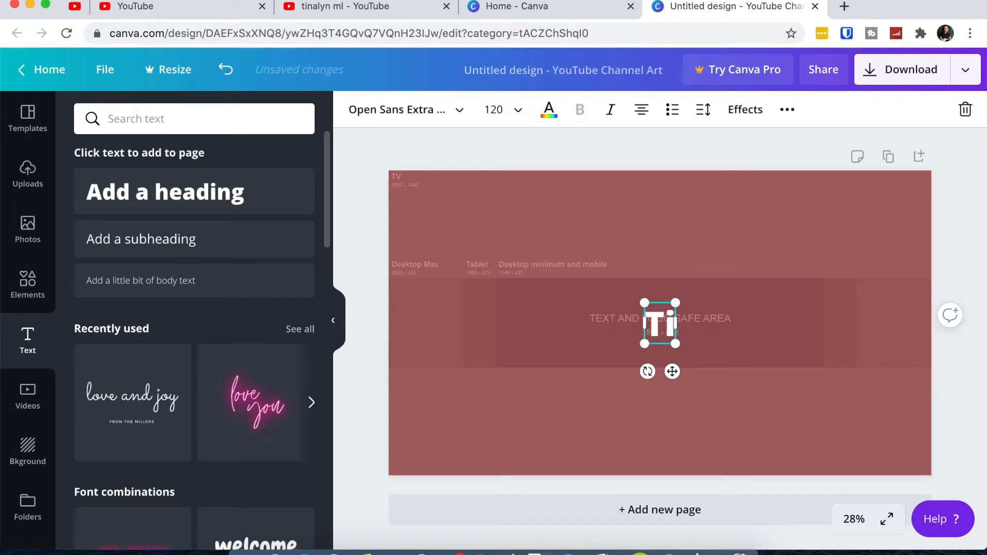
type("nalyn ML")
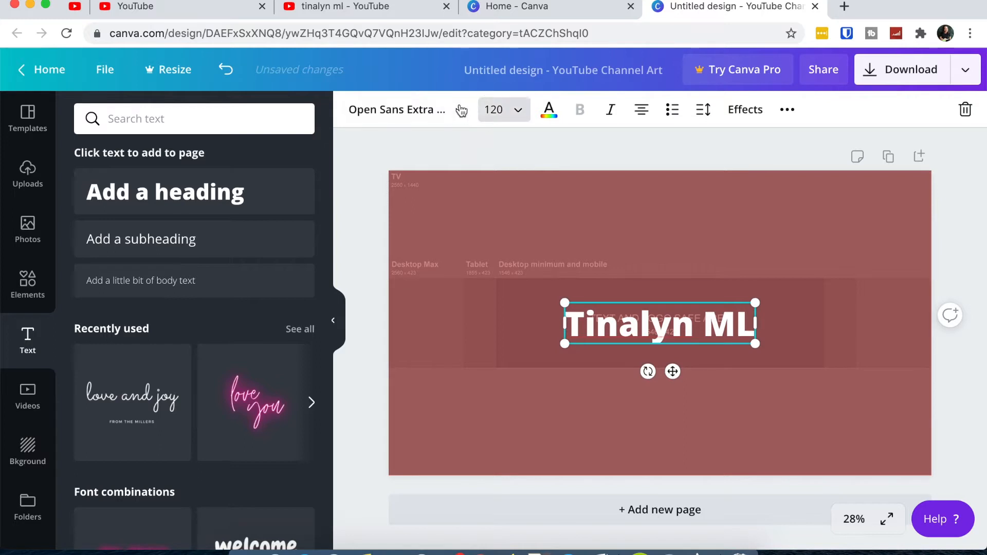
left_click(460, 117)
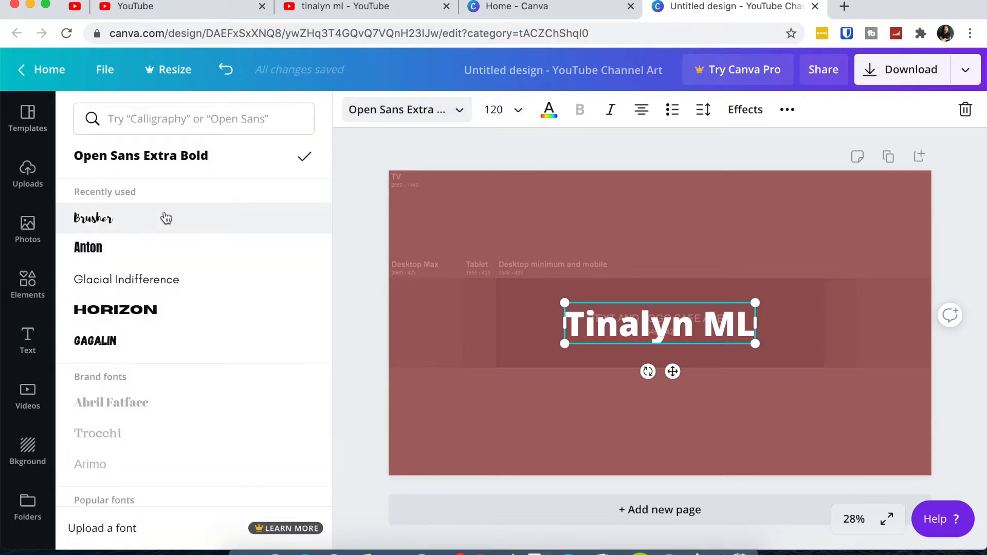
left_click(166, 219)
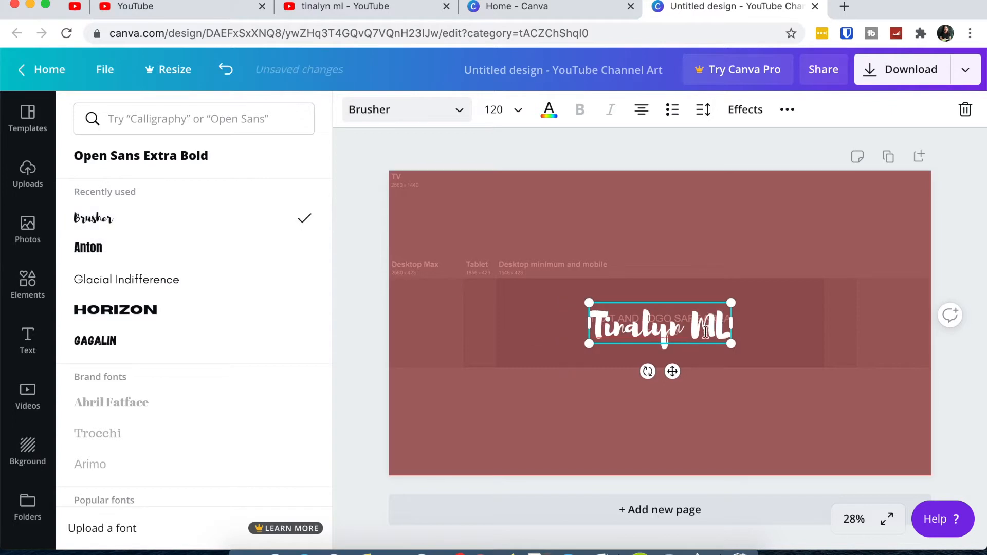
- Move the channel name heading up and left within the text and logo safe area
left_click(782, 333)
left_click(666, 331)
left_click_drag(666, 331, 624, 317)
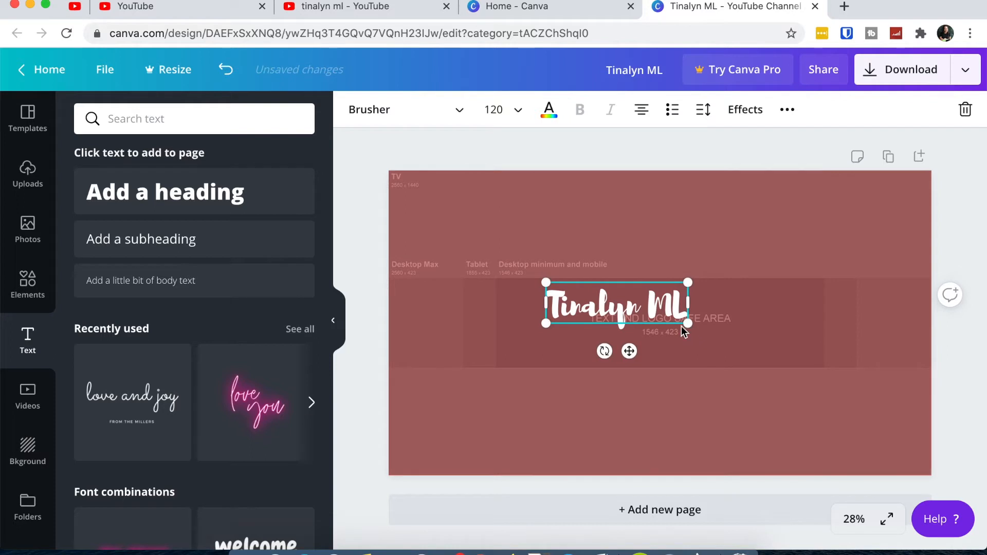
left_click(562, 360)
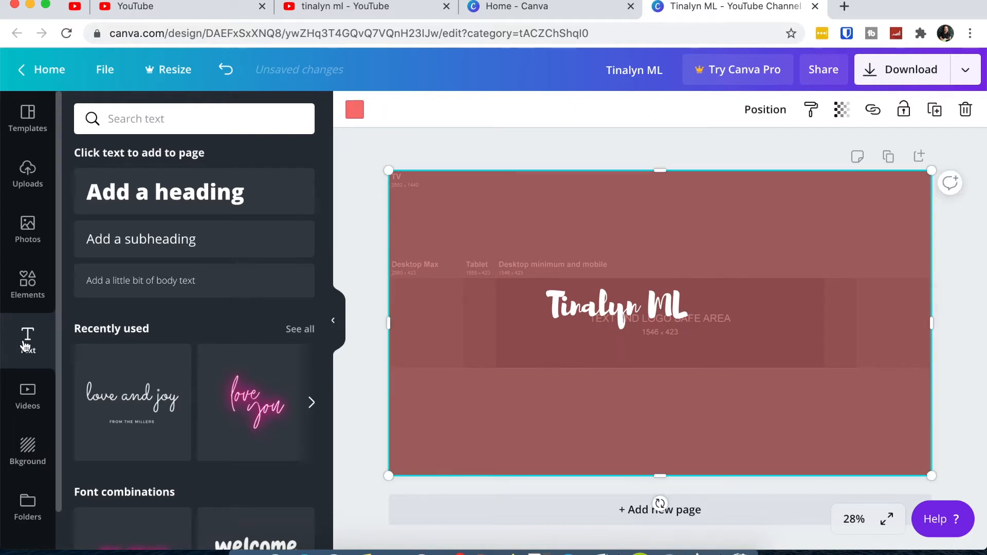
- Add a subheading reading "TUTORIAL | TRAVEL | LIFESTYLE"
left_click(157, 239)
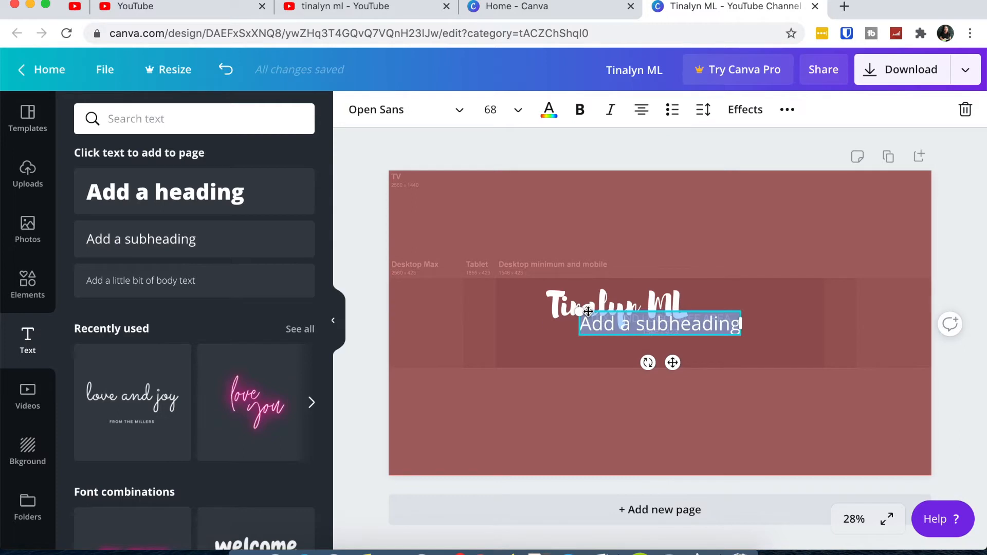
type("TUTORIAL")
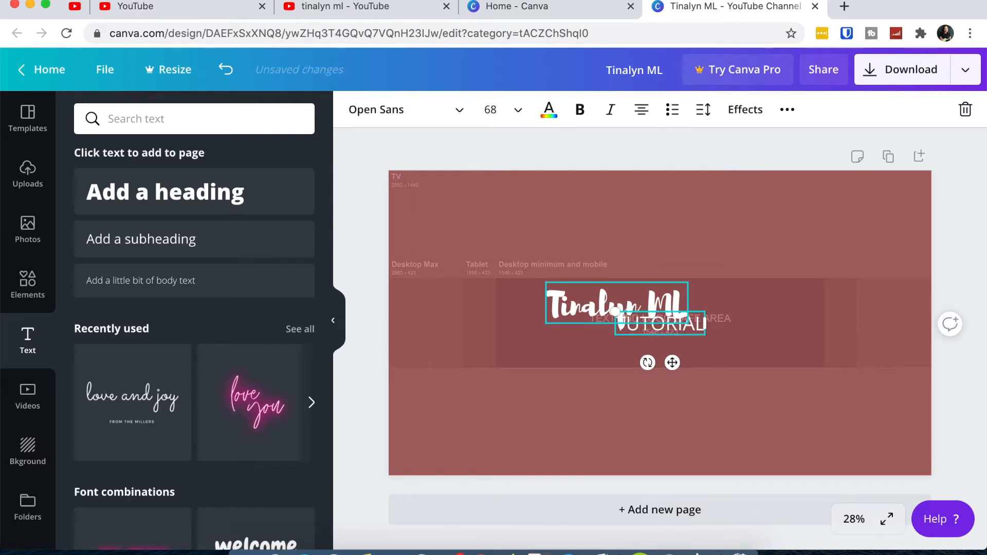
type(" | TRAVEL")
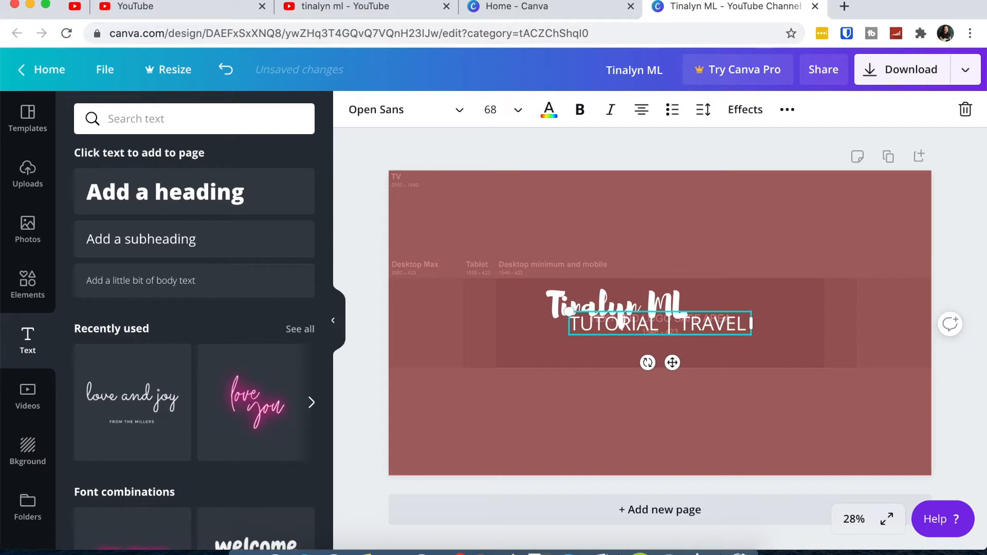
type(" |")
type(" LIF")
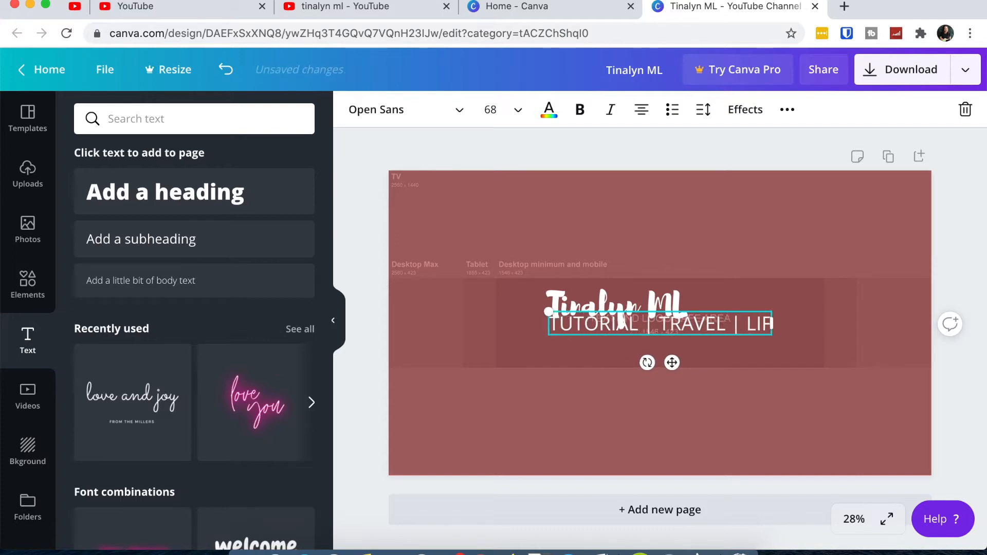
type("ESTYLE")
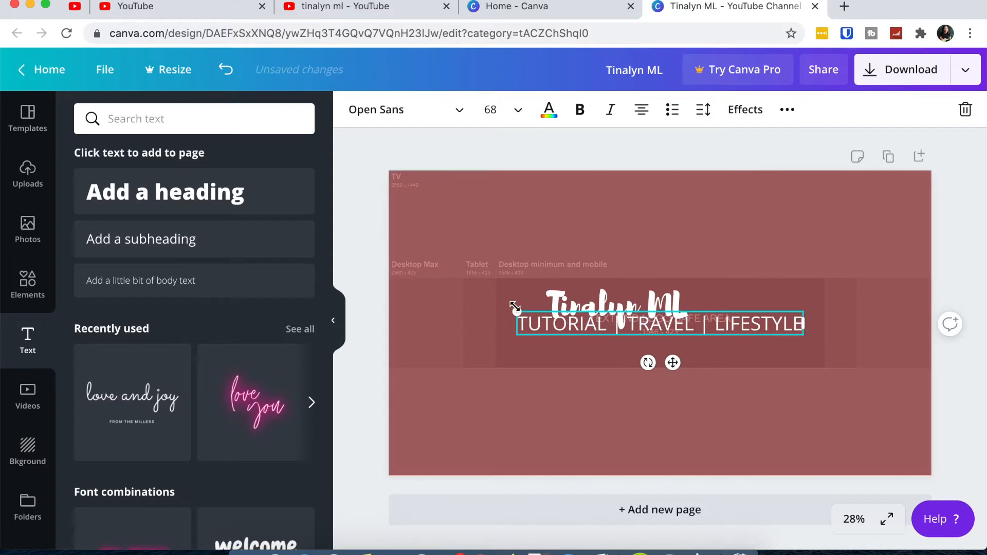
- Shrink the tagline to font size 34 and align it closely beneath the channel name heading
left_click_drag(515, 309, 654, 348)
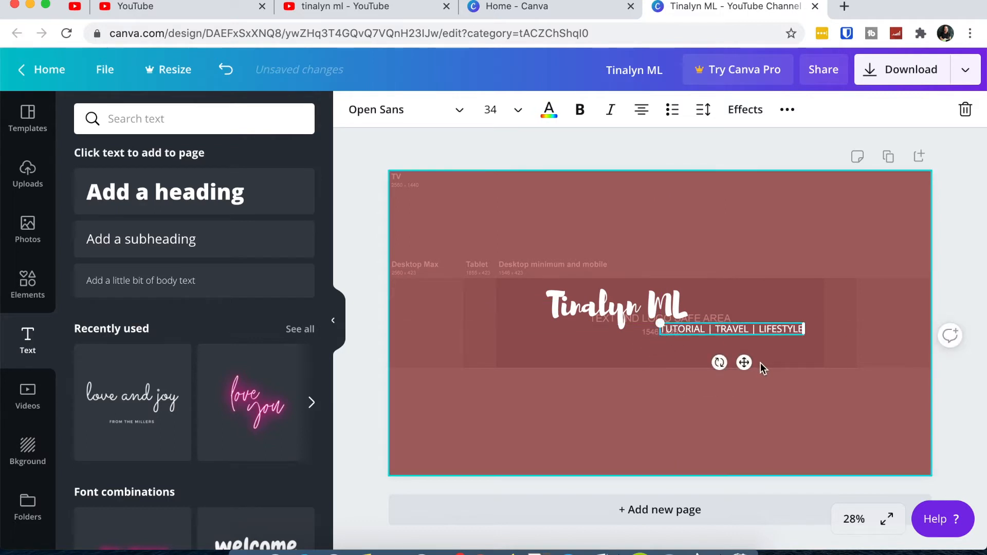
left_click_drag(745, 363, 631, 373)
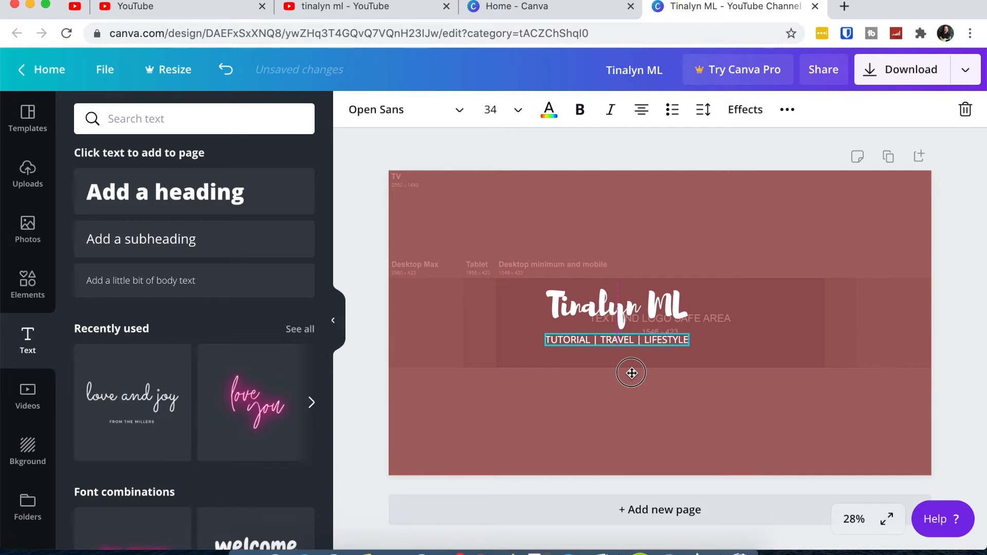
left_click(623, 303)
left_click_drag(623, 304, 622, 304)
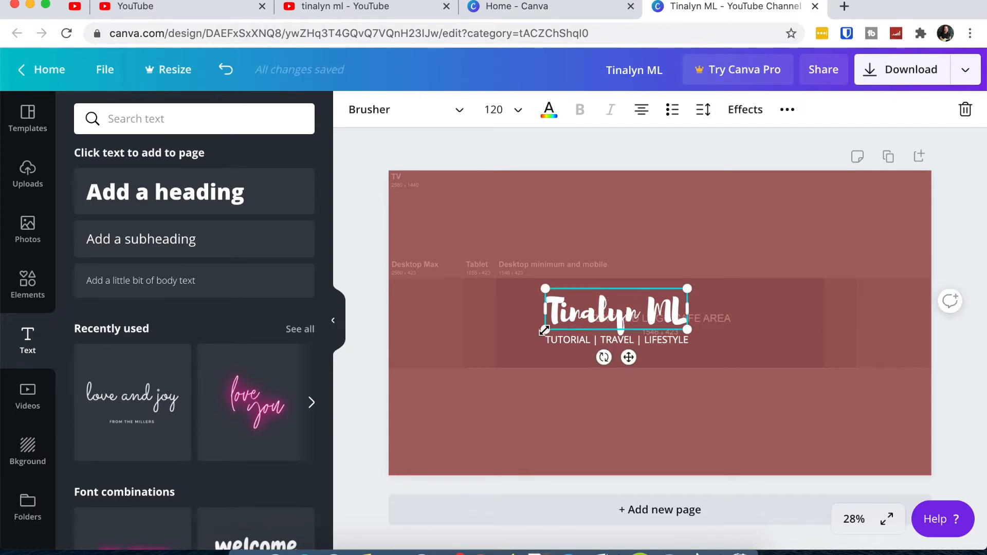
- Set the channel name heading's font size to 104, widen its text box and centre it just above the tagline
left_click(518, 110)
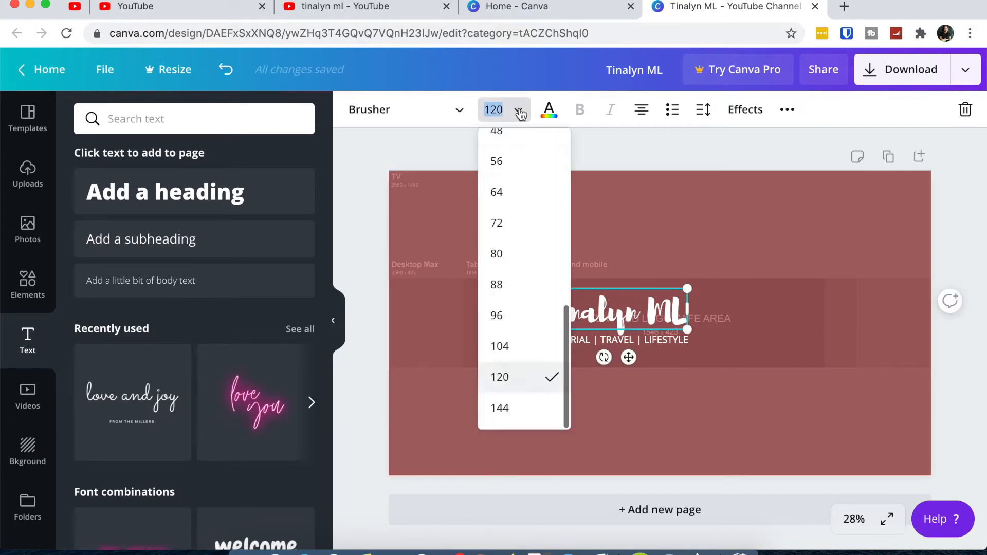
left_click(515, 343)
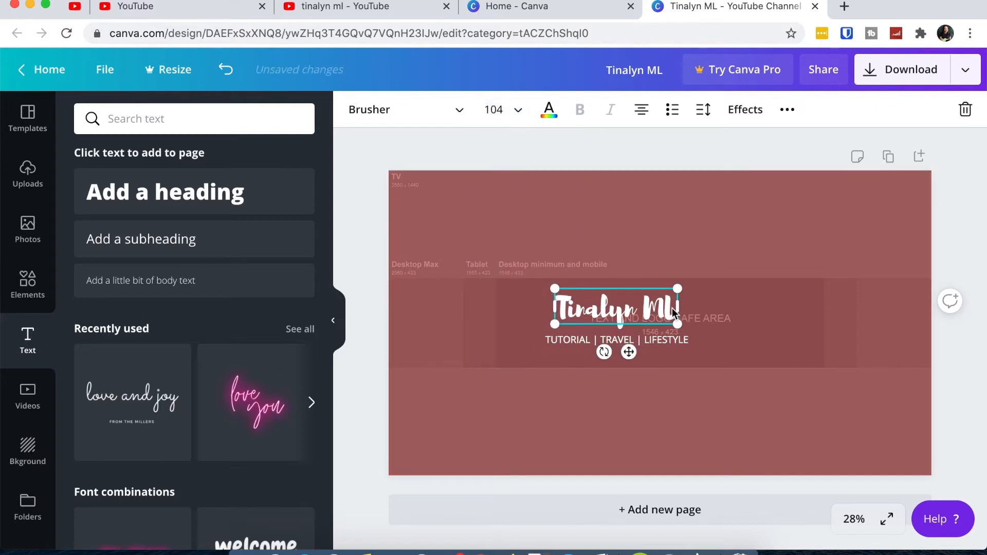
left_click_drag(679, 307, 706, 310)
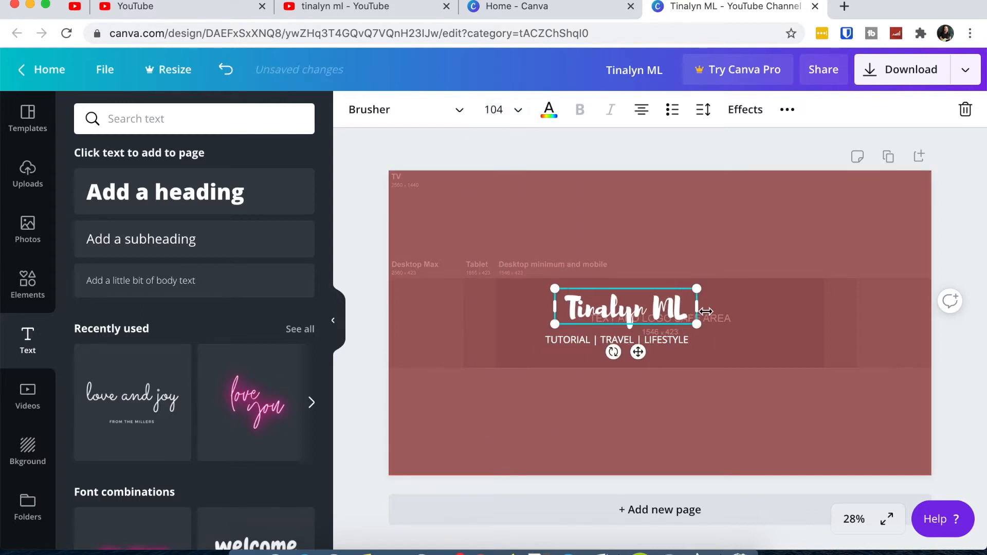
mouse_move(639, 309)
left_mouse_down()
mouse_move(608, 310)
mouse_move(625, 311)
left_mouse_up()
left_click(727, 327)
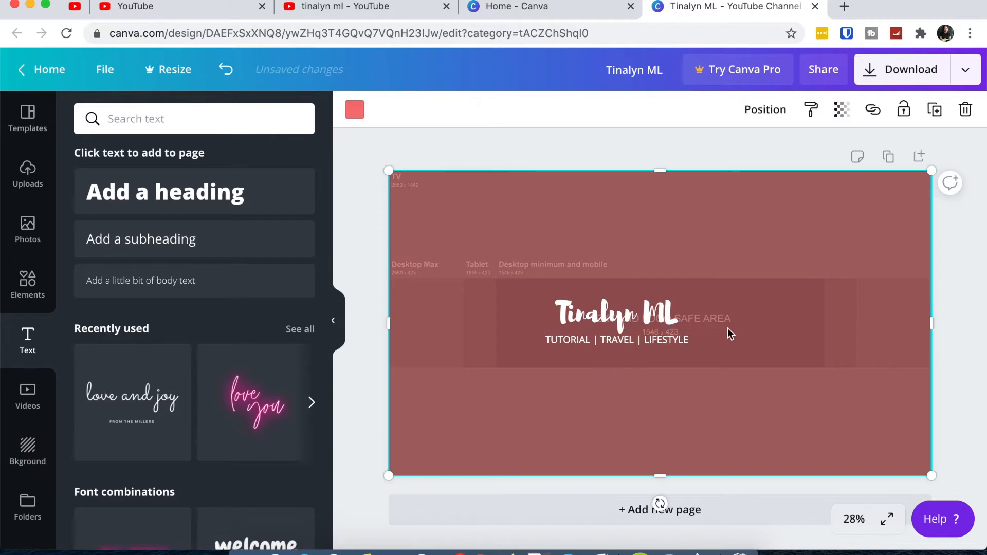
- Add a circular photo frame, shrink it and place it beside the channel name within the safe area
left_click(36, 233)
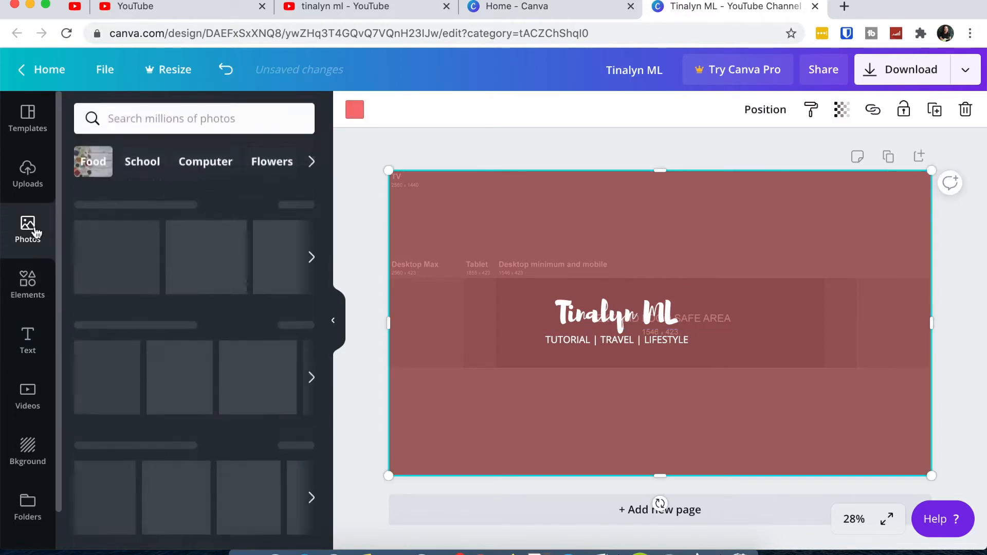
left_click(36, 285)
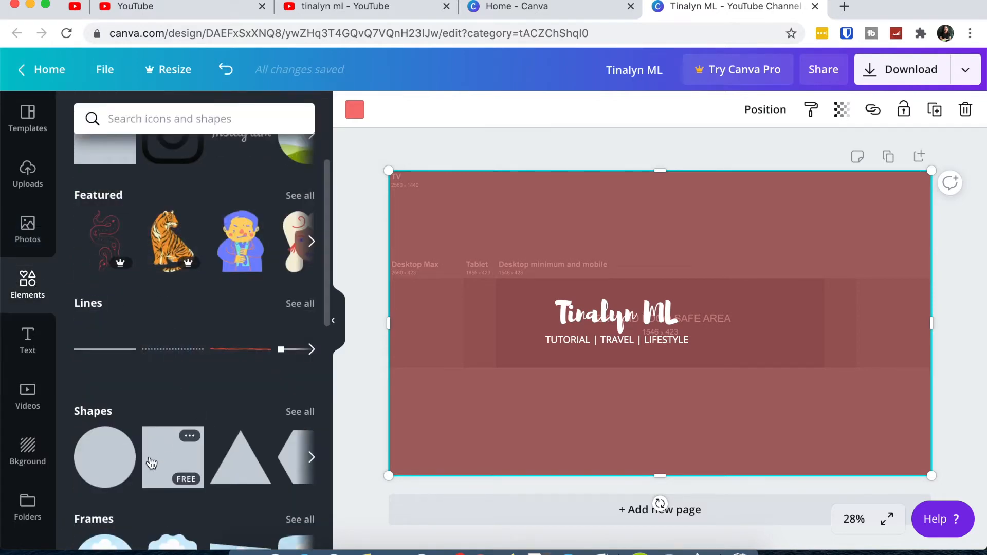
scroll(149, 452, "down", 5)
left_click(98, 415)
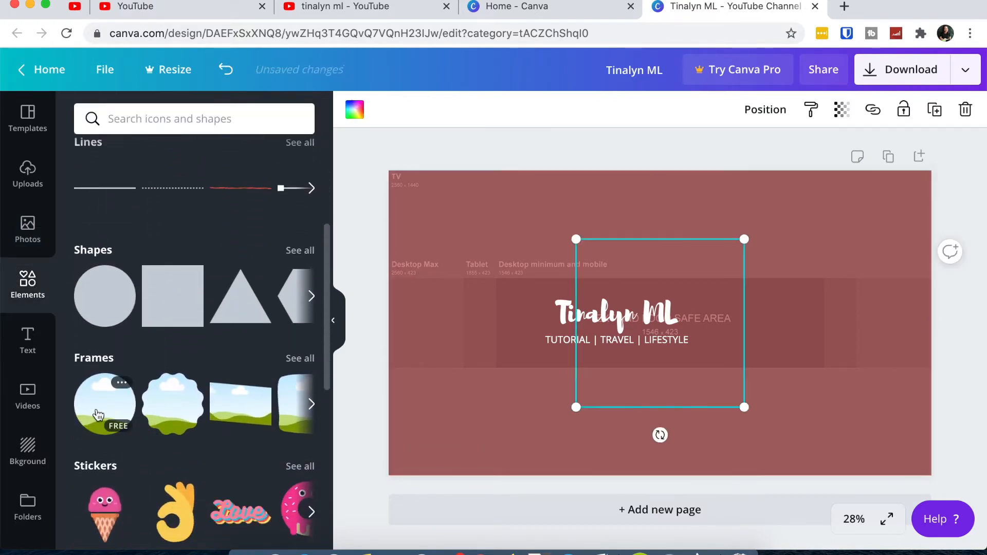
left_click_drag(742, 406, 616, 310)
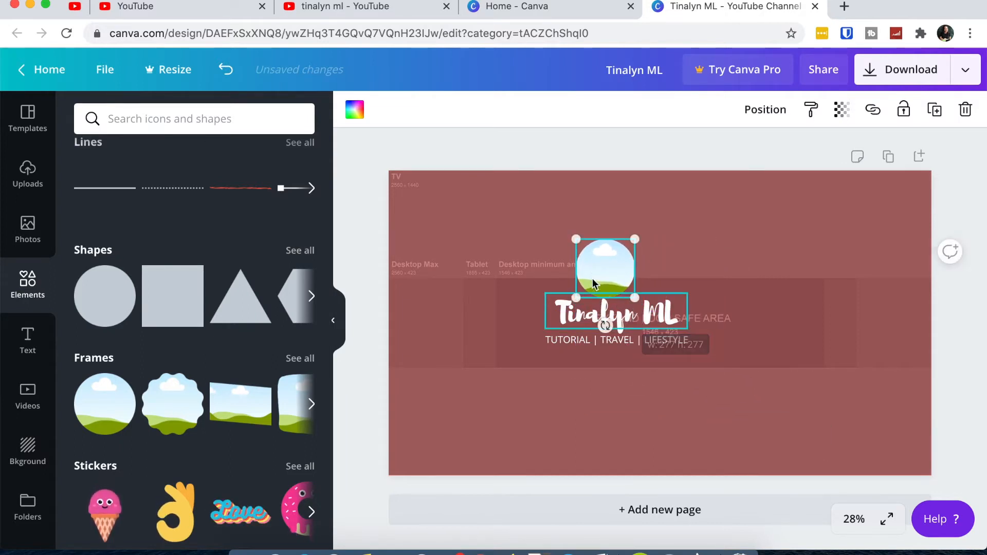
left_click_drag(598, 263, 723, 302)
left_click_drag(754, 332, 733, 304)
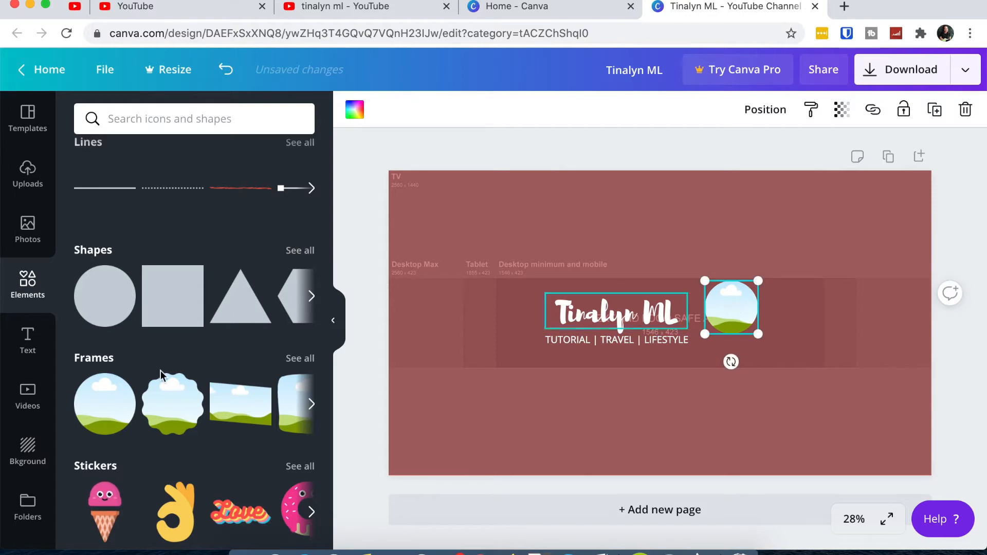
- Fill the circular frame with the uploaded portrait of the woman seated at a table, and adjust its crop to centre her
left_click(28, 184)
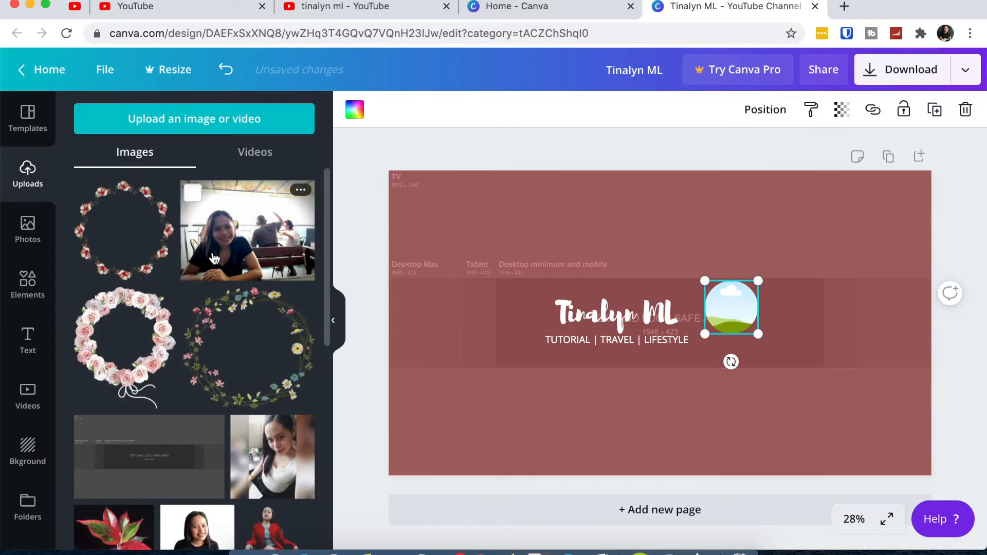
left_click_drag(216, 256, 728, 304)
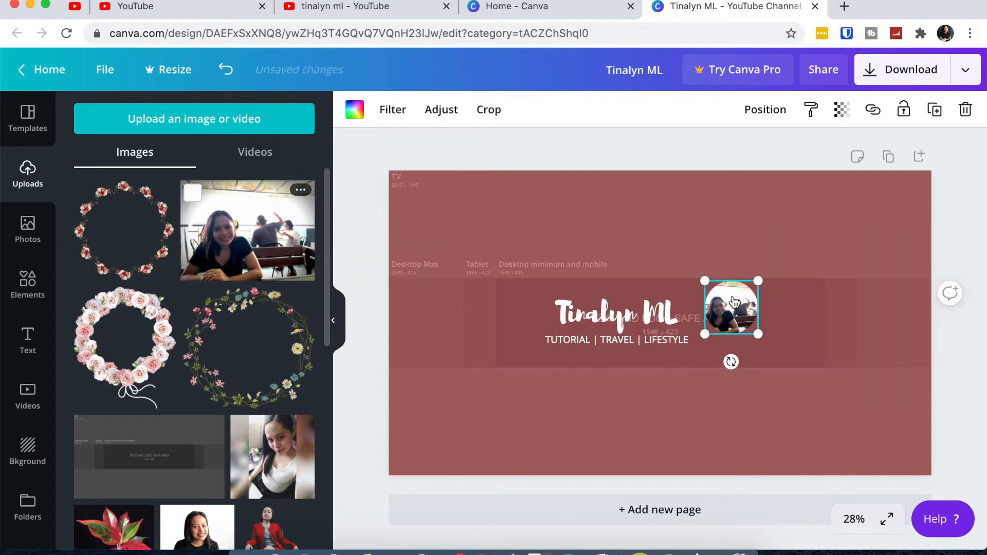
double_click(725, 307)
left_click_drag(725, 308, 794, 267)
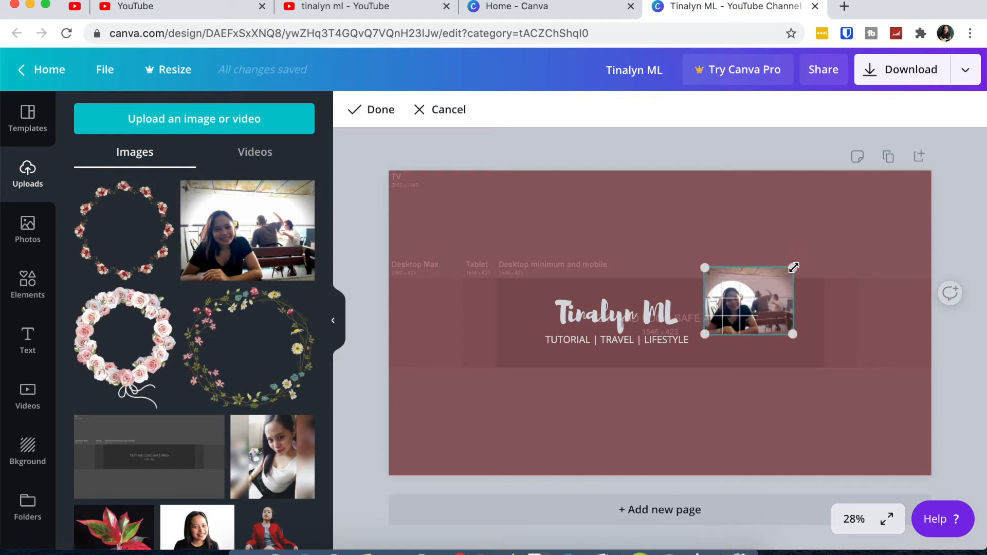
left_click(736, 357)
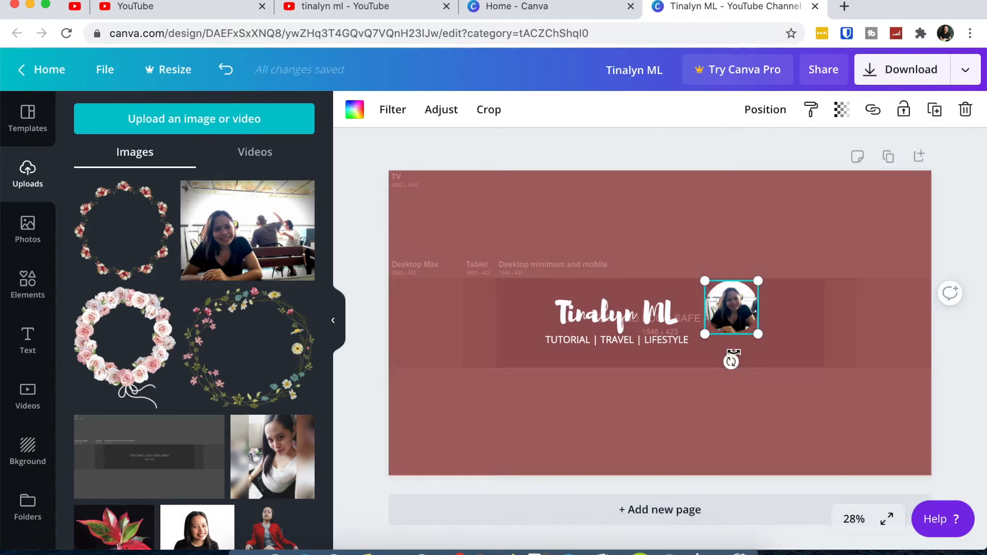
left_click(760, 389)
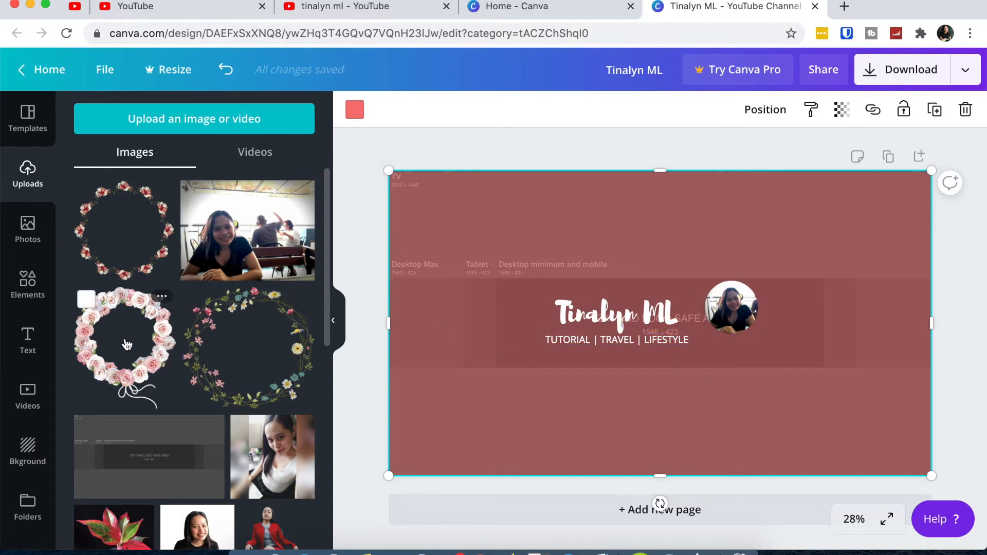
- Add the uploaded red-flower wreath, shrink it and position it around the circular portrait
left_click(114, 251)
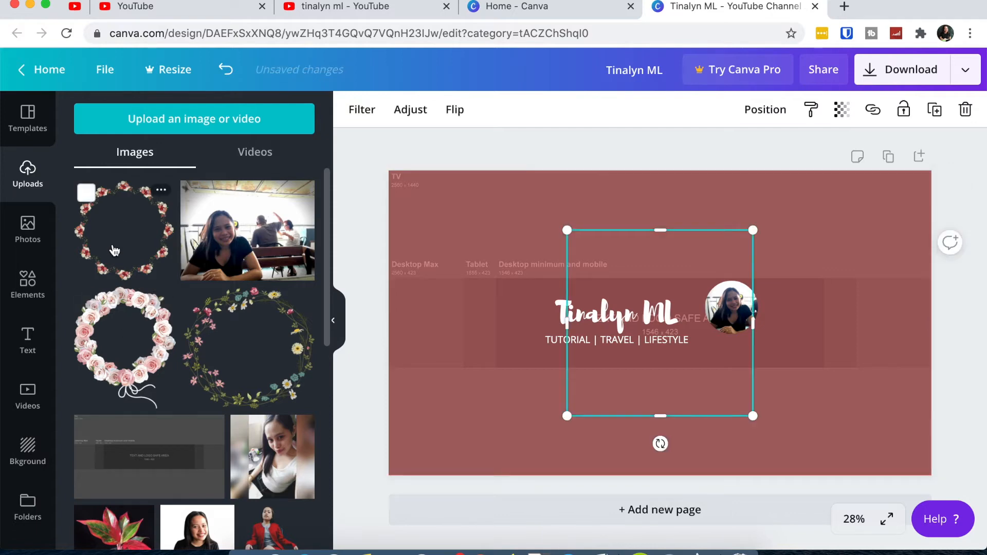
left_click_drag(751, 418, 651, 344)
left_click_drag(603, 275, 716, 291)
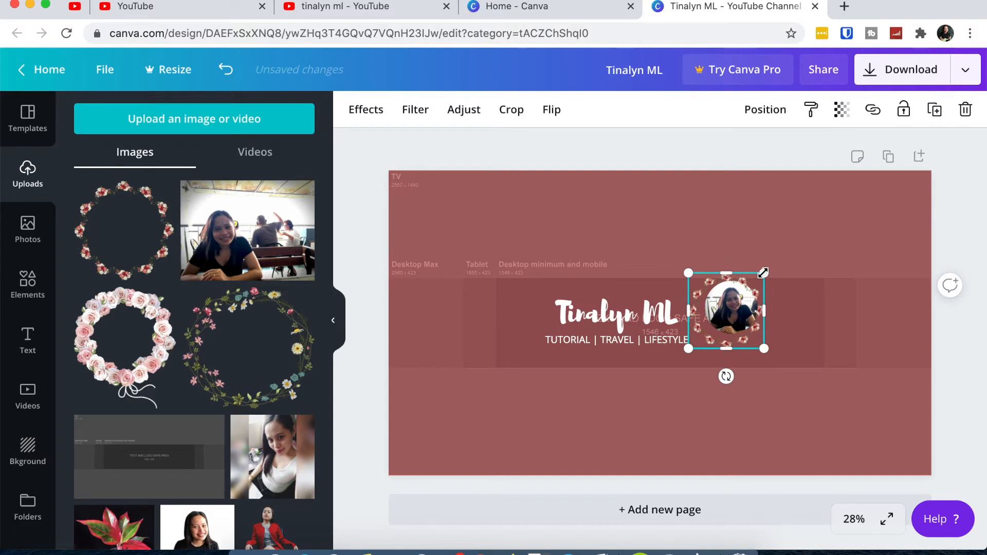
left_click_drag(763, 272, 771, 270)
left_click_drag(772, 270, 771, 270)
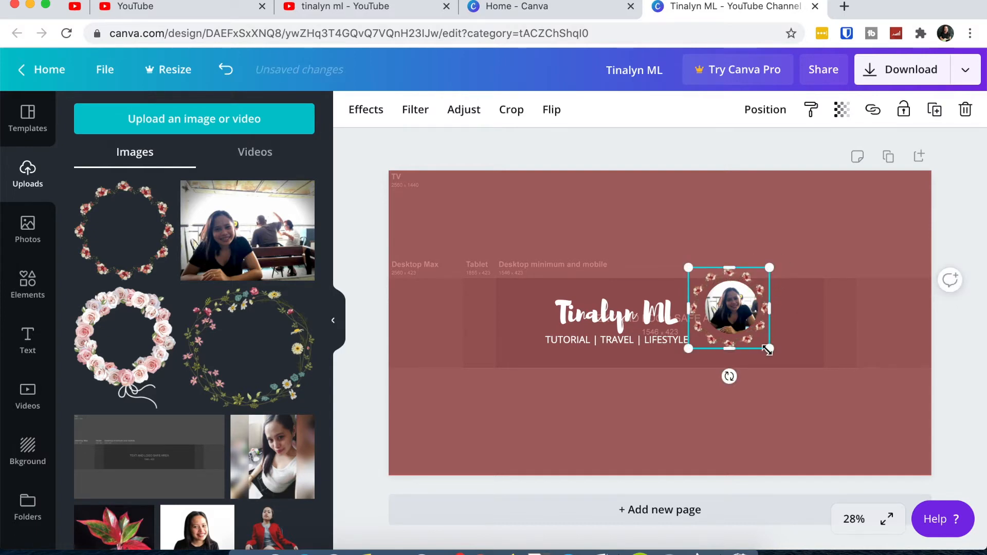
- Try to shrink the flower wreath further and shift it over the portrait, and undo the move
left_click_drag(766, 348, 751, 338)
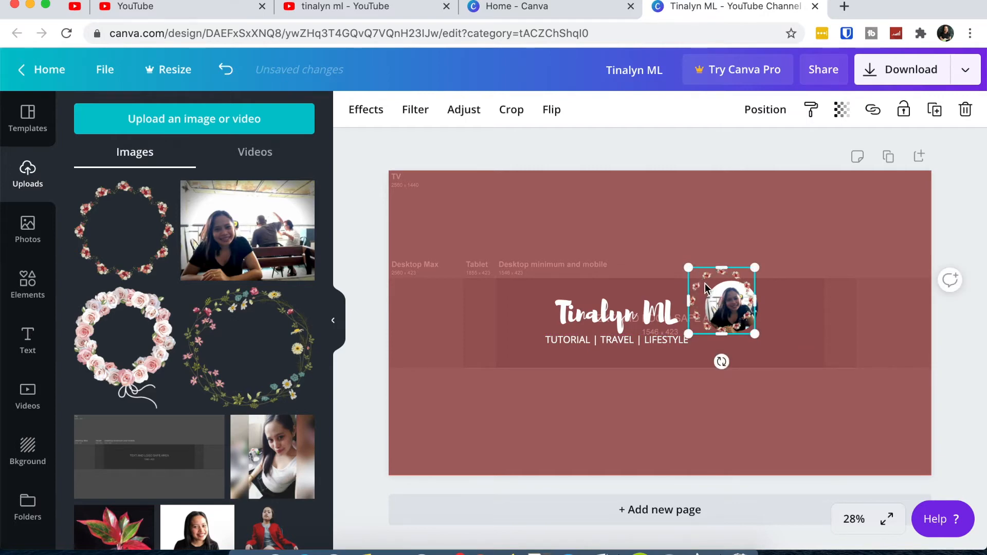
left_click_drag(706, 287, 719, 300)
left_click(237, 76)
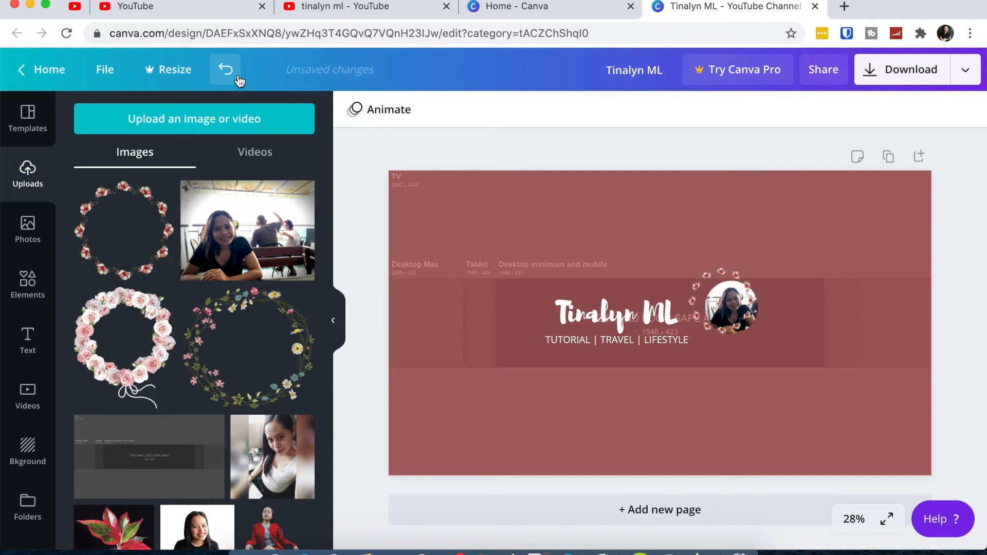
left_click(699, 294)
mouse_move(700, 294)
left_mouse_down()
mouse_move(711, 303)
mouse_move(688, 301)
left_mouse_up()
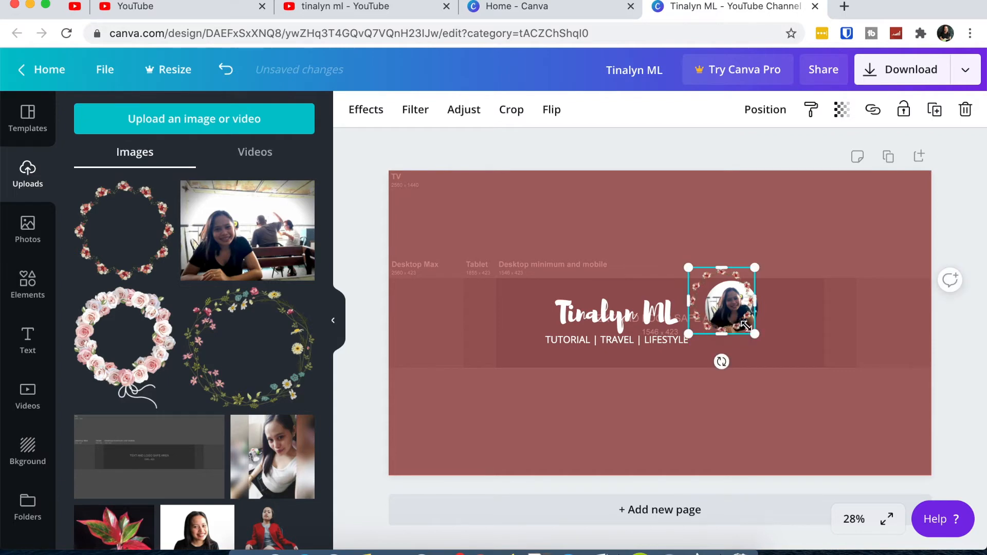
- Resize the flower wreath from its corners so it closely encircles the portrait
left_click_drag(753, 332, 766, 345)
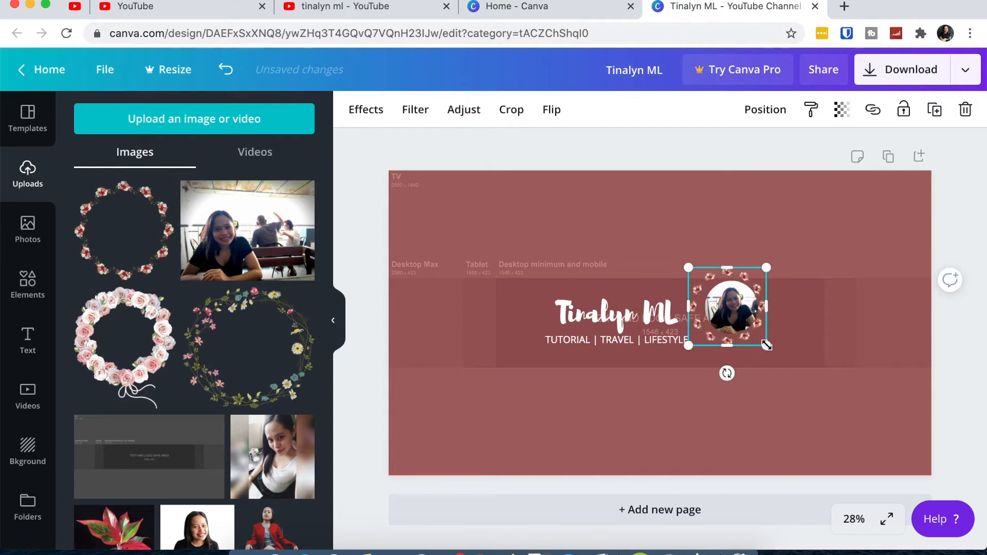
left_click_drag(770, 346, 774, 349)
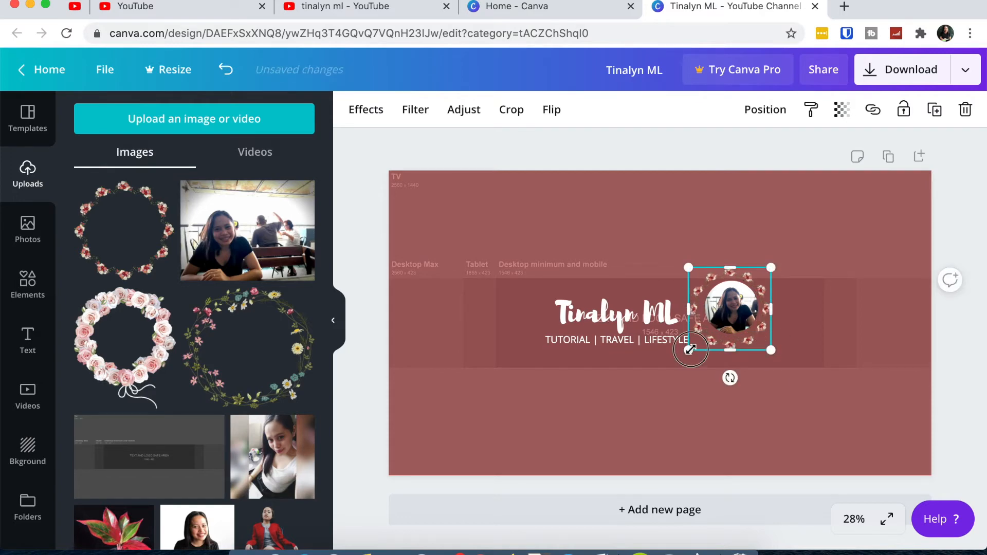
left_click_drag(697, 344, 703, 339)
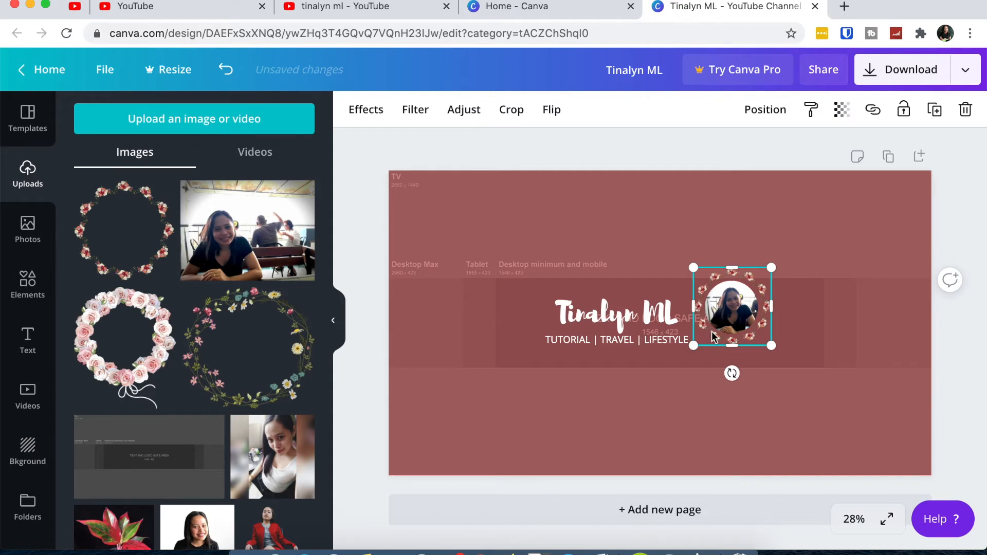
left_click_drag(694, 346, 700, 339)
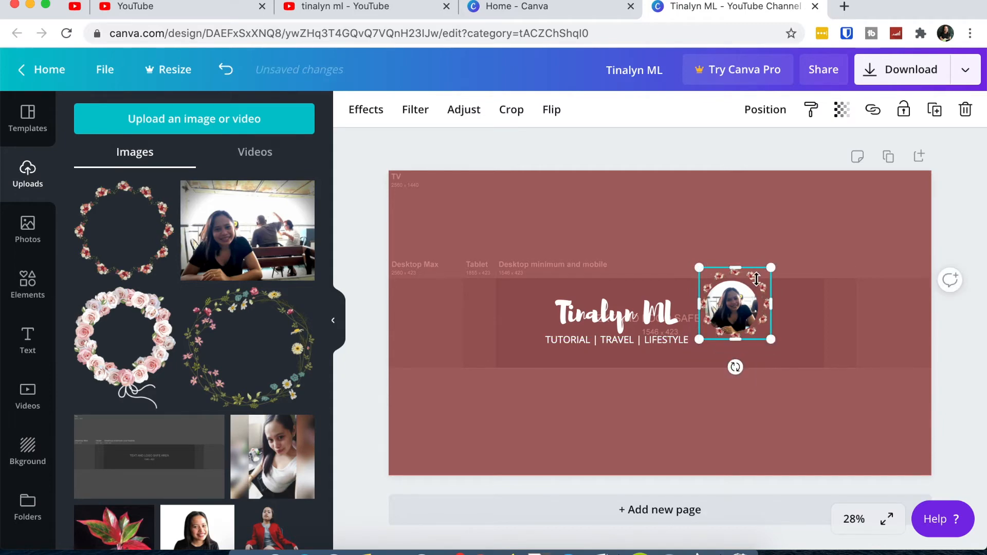
left_click_drag(764, 273, 757, 283)
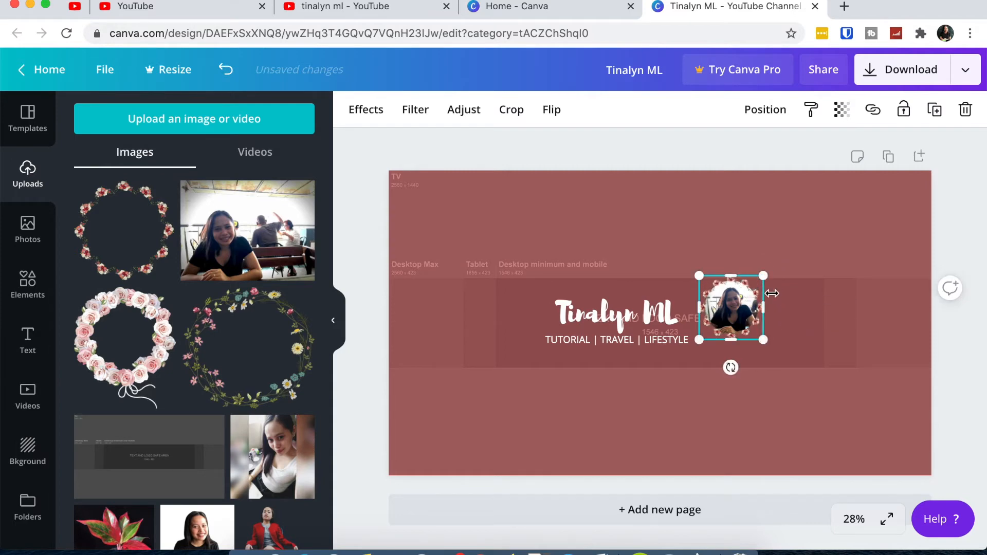
left_click(801, 317)
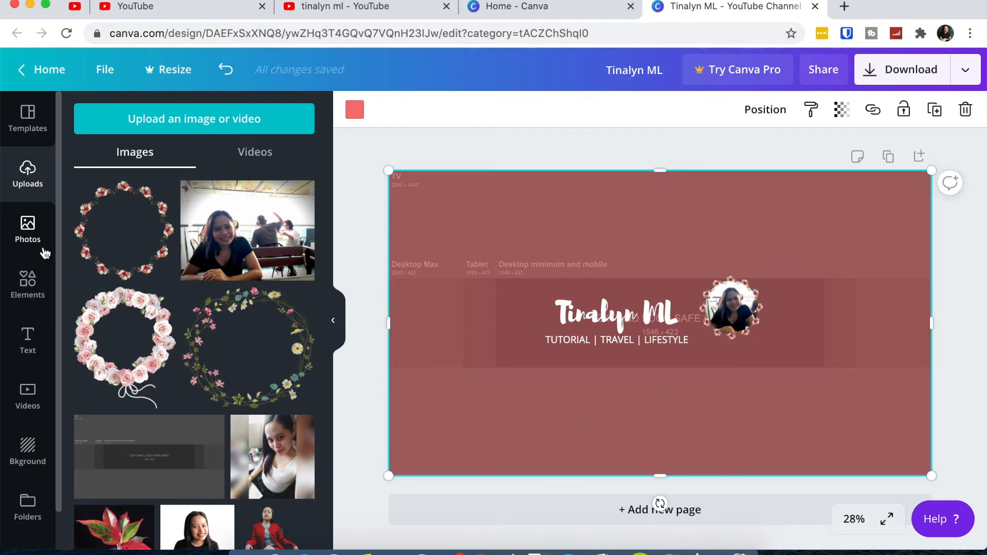
- Search the elements for "INSTAGRAM" and add the free black Instagram icon to the banner
left_click(30, 293)
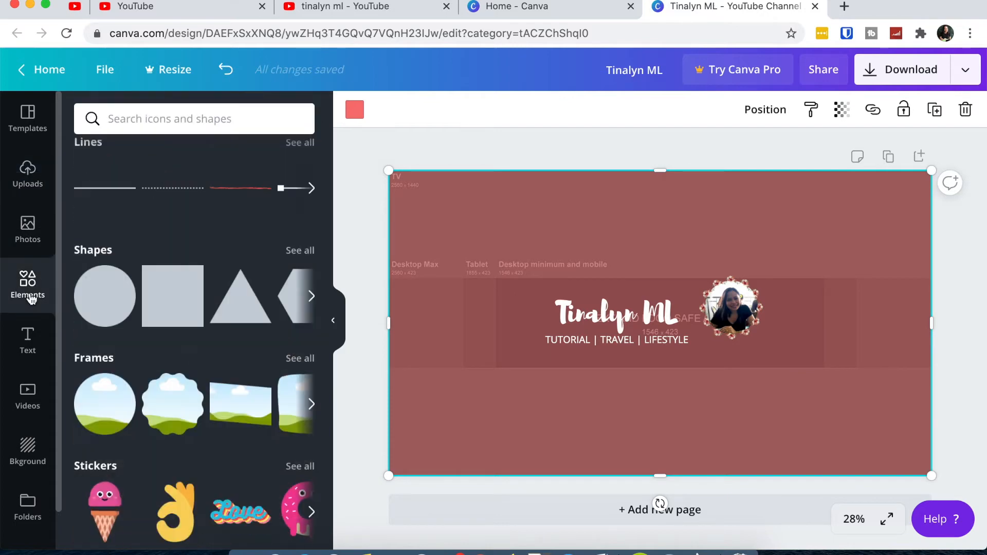
scroll(159, 272, "down", 7)
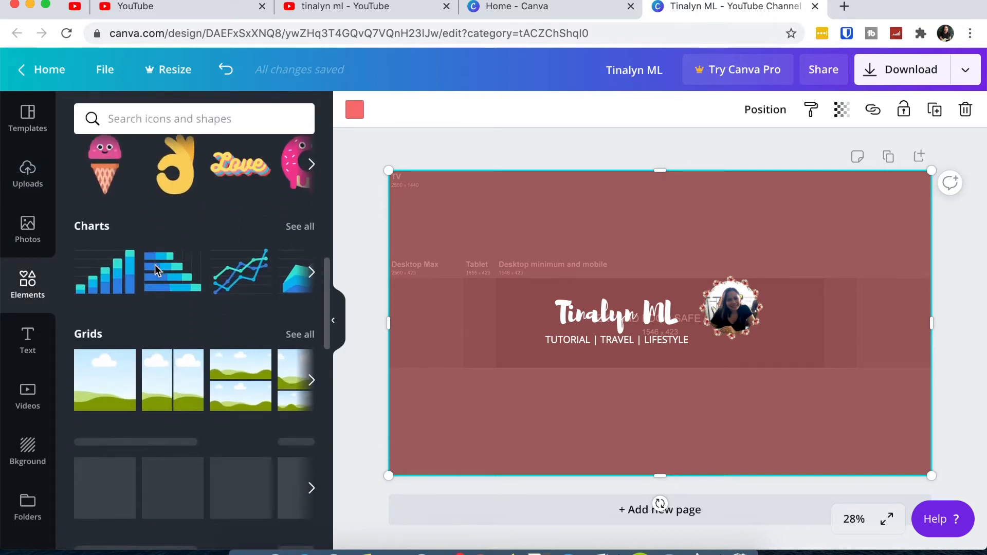
scroll(156, 271, "up", 10)
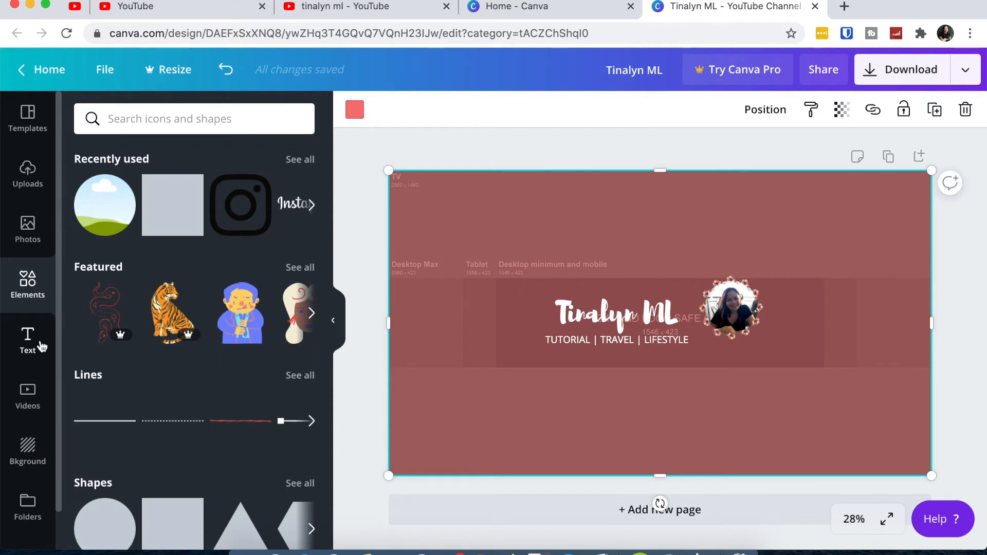
left_click(178, 114)
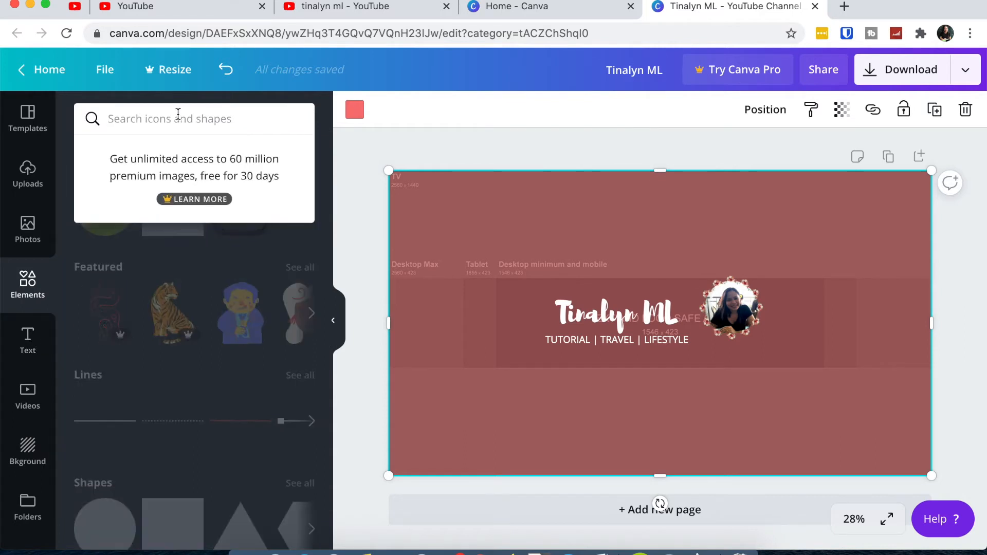
type("INS")
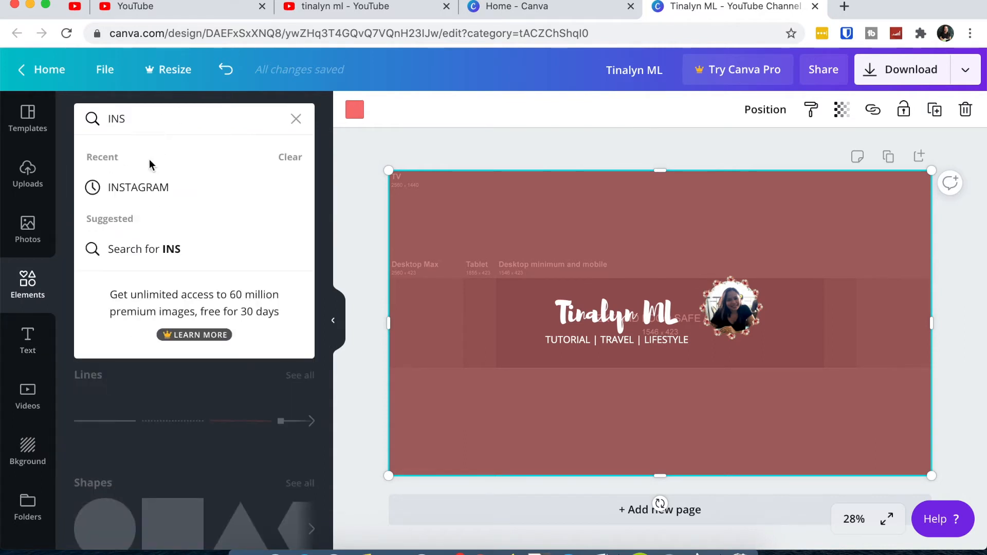
left_click(154, 199)
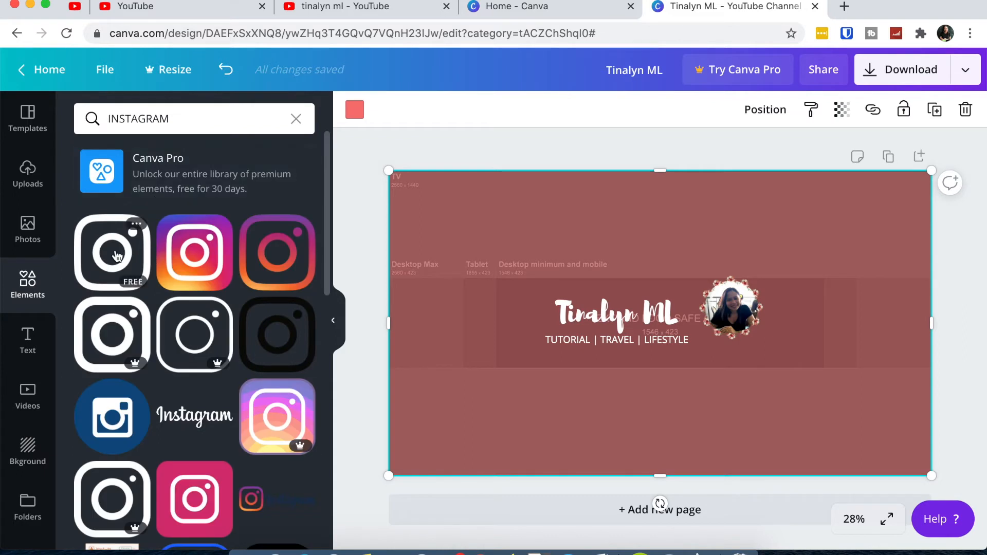
left_click(282, 340)
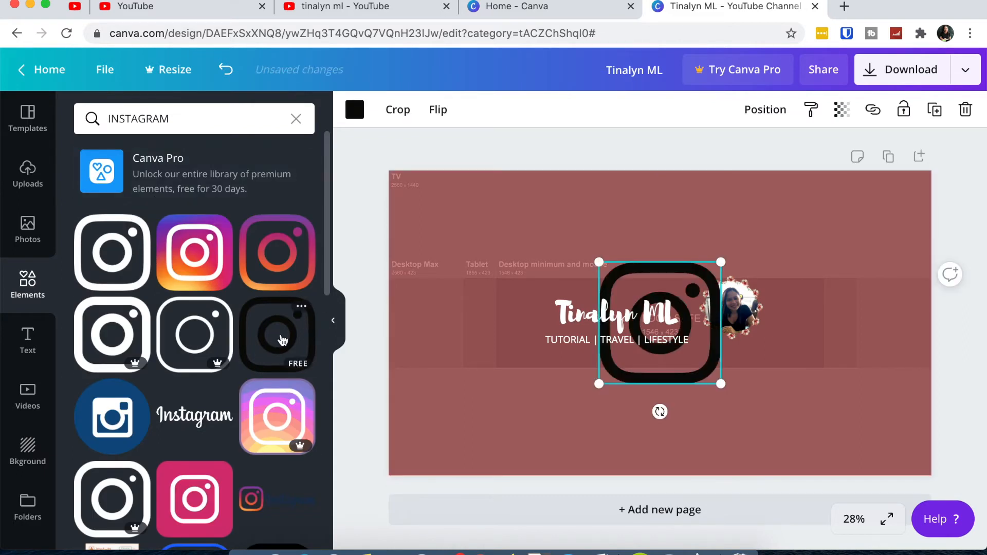
- Shrink the Instagram icon to a small size and place it just below the portrait's lower-left edge
mouse_move(720, 383)
left_mouse_down()
mouse_move(644, 349)
mouse_move(592, 310)
mouse_move(729, 379)
mouse_move(723, 385)
left_mouse_up()
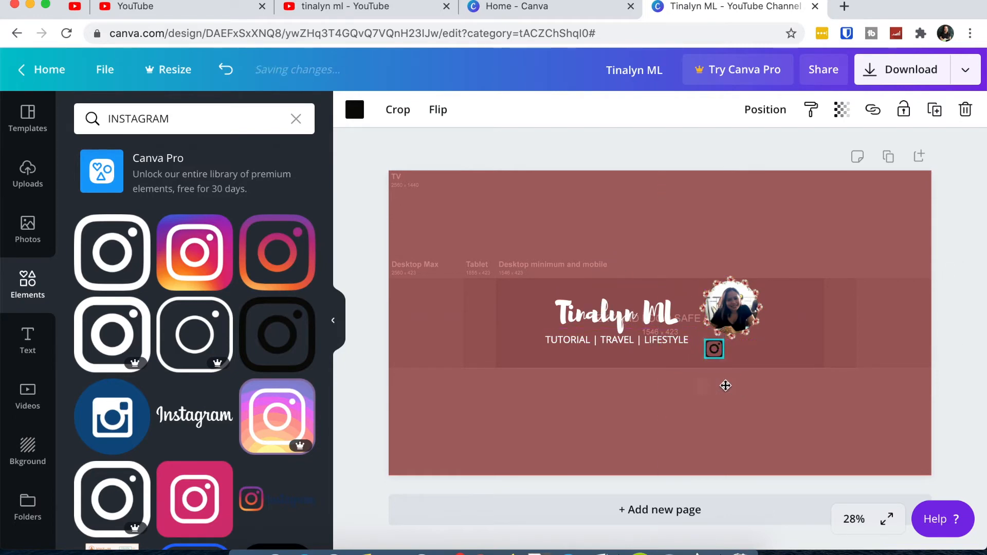
left_click(748, 349)
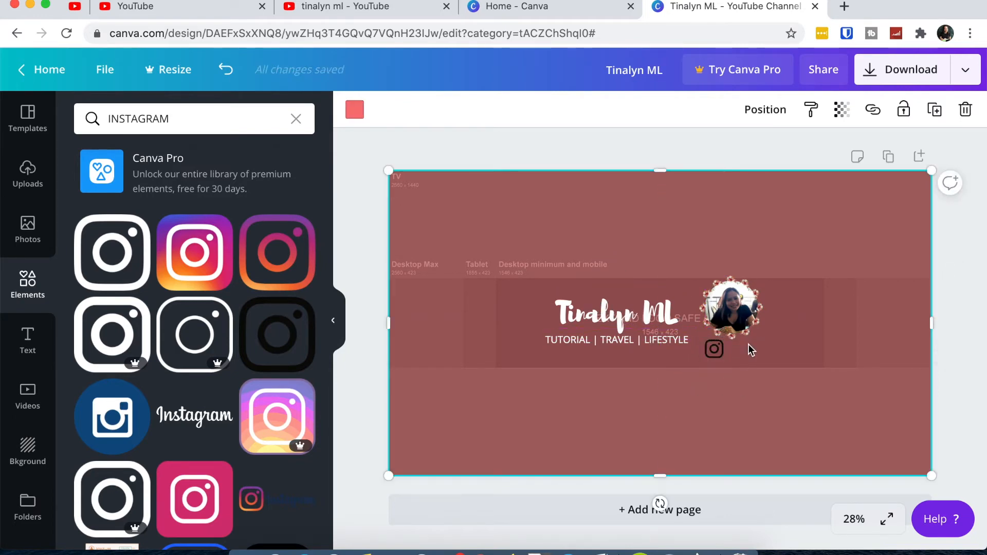
left_click(715, 351)
left_click_drag(722, 358, 718, 353)
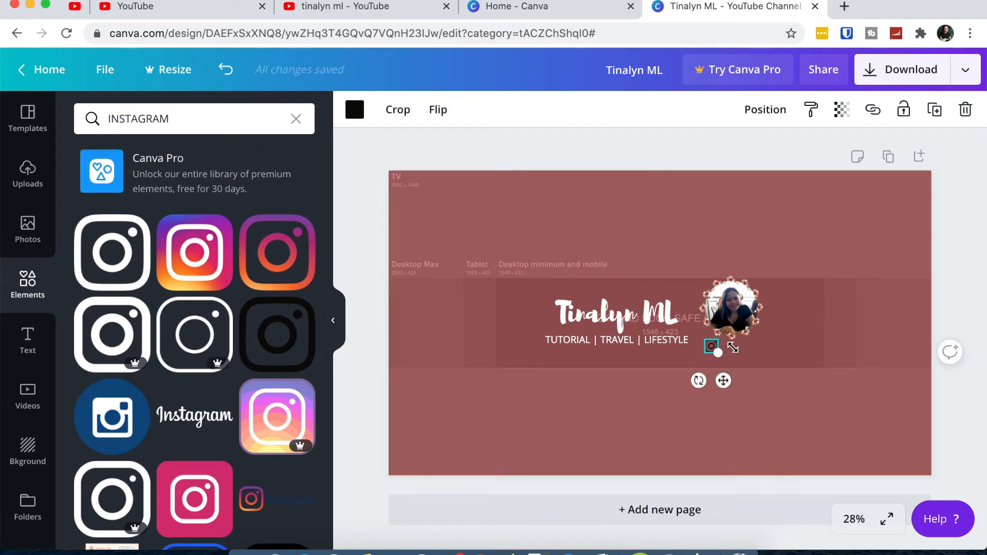
left_click(770, 412)
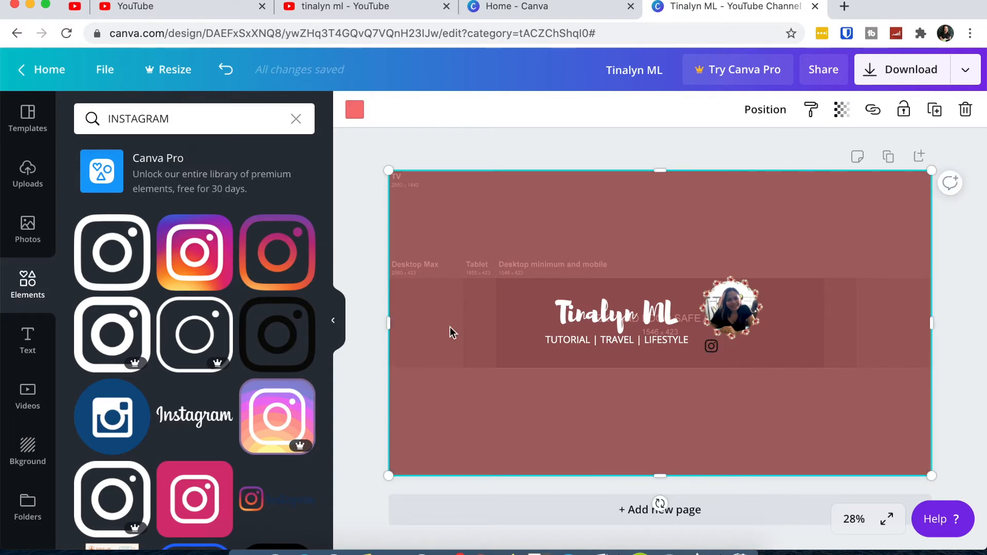
- Add a body text line containing the channel's Instagram handle in lowercase to the banner
left_click(21, 350)
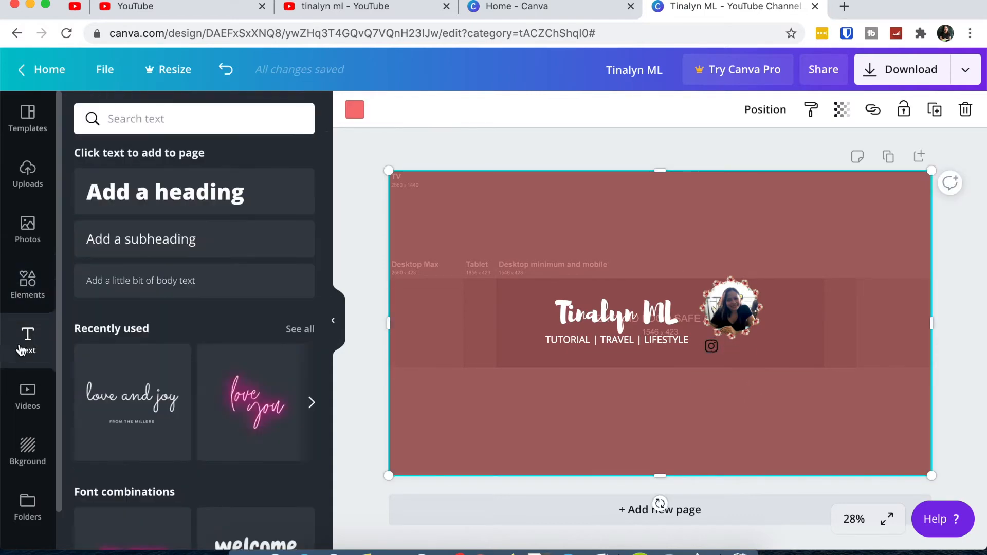
left_click(165, 286)
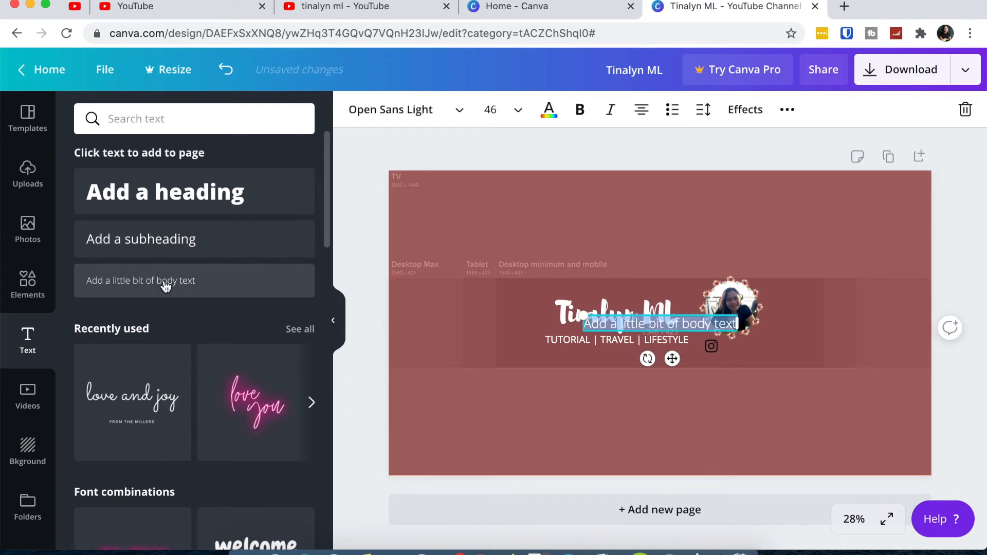
type("@TINA")
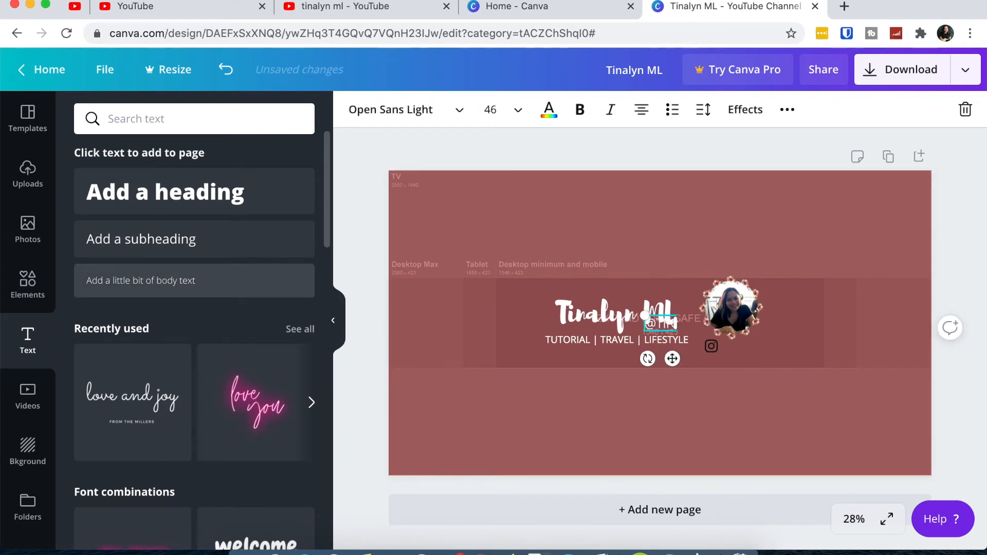
key("BackSpace")
key("BackSpace")
key("BackSpace")
key("BackSpace")
key("BackSpace")
type("@tinalynml")
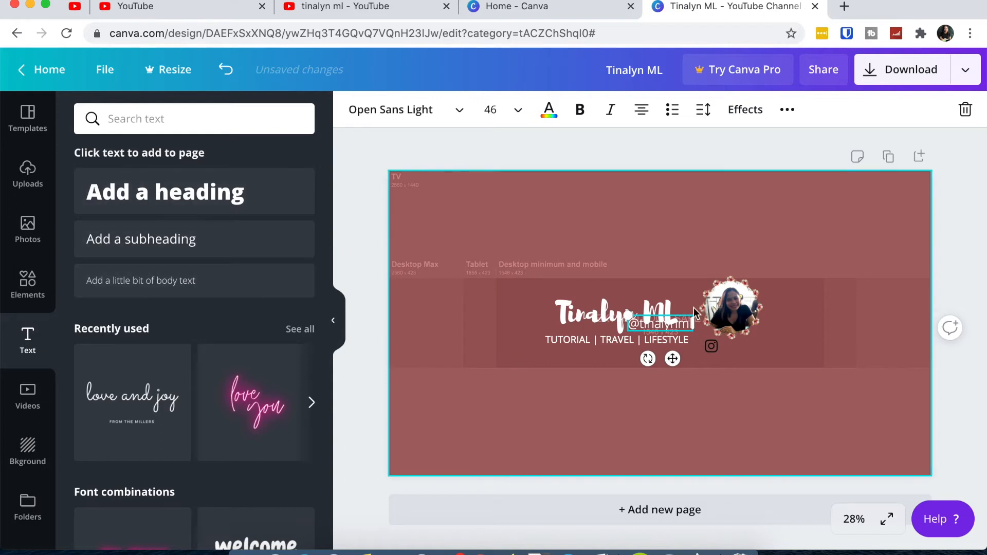
- Shrink the Instagram handle text to size 33.4 and place it beside the Instagram icon under the portrait
left_click_drag(672, 359, 770, 381)
left_click_drag(726, 338, 744, 344)
left_click_drag(778, 381, 760, 381)
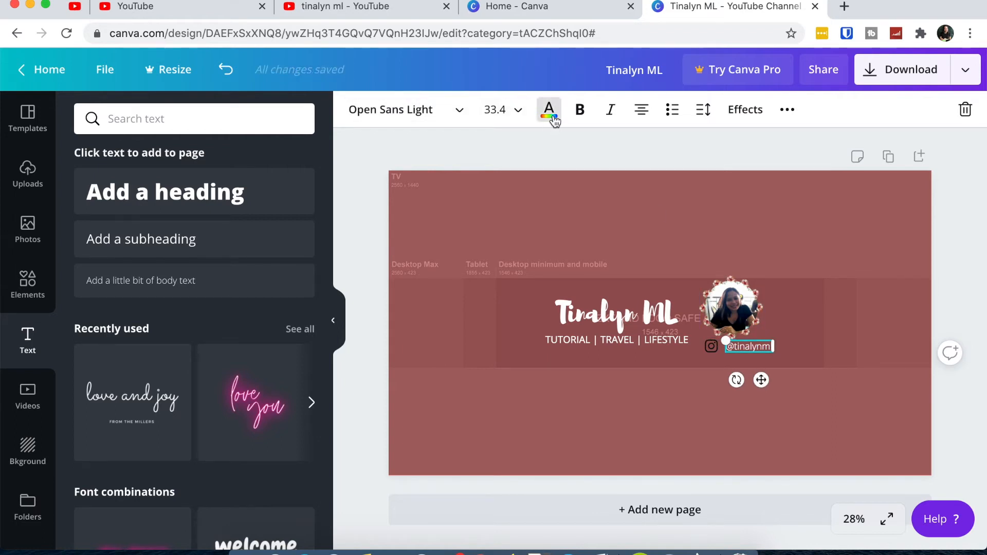
- Colour the Instagram handle text with the black document colour
left_click(550, 114)
left_click(90, 263)
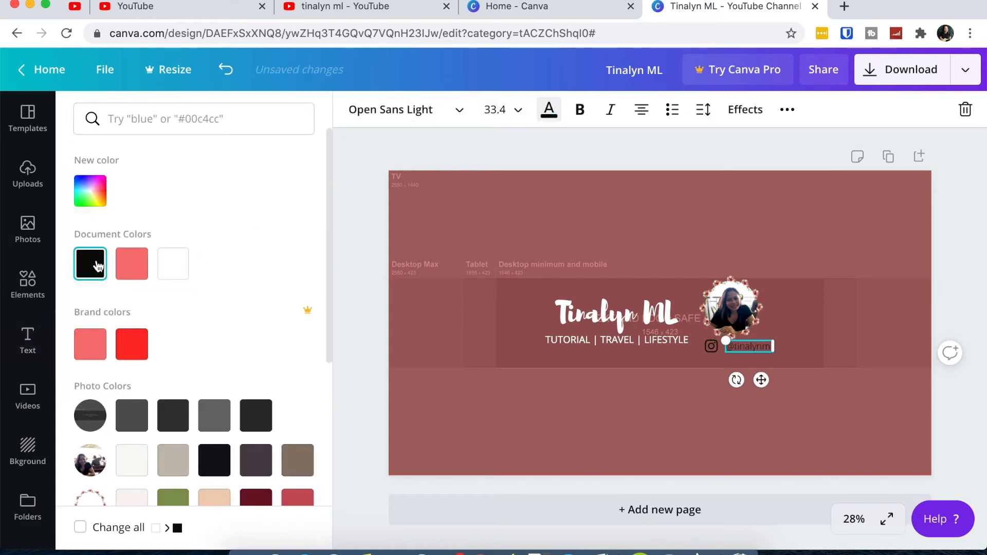
left_click(557, 466)
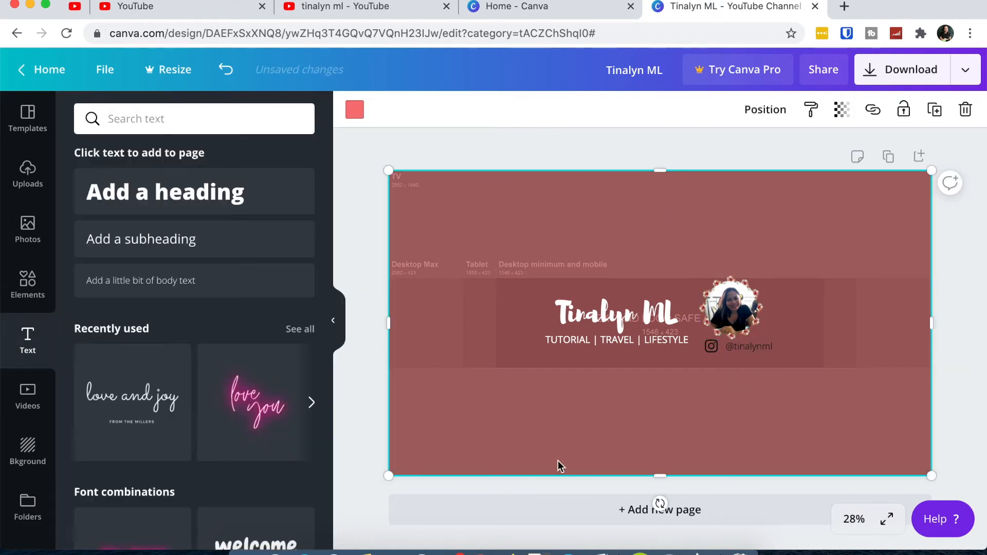
- Shift the Instagram handle slightly closer to the Instagram icon, leaving a small gap between them
left_click(757, 347)
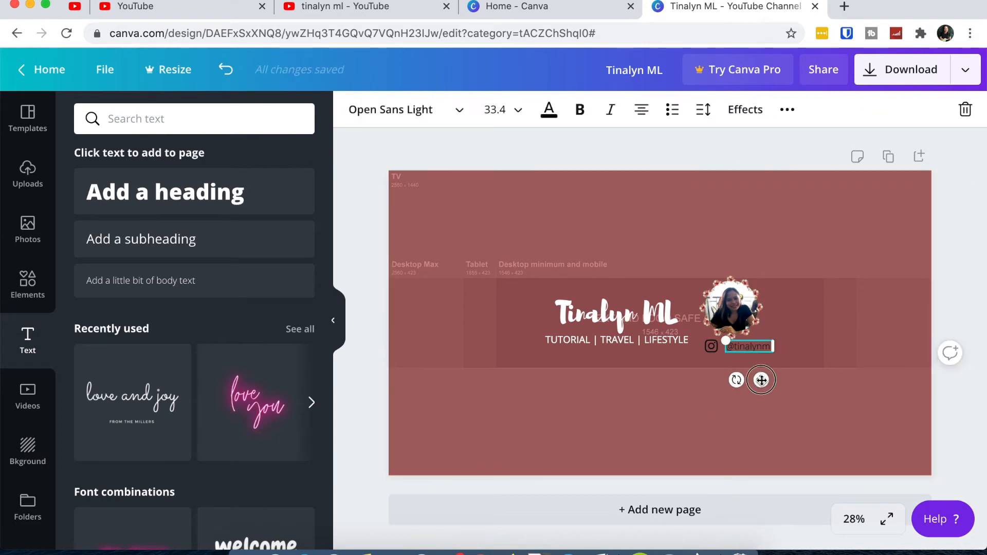
left_click_drag(759, 379, 752, 378)
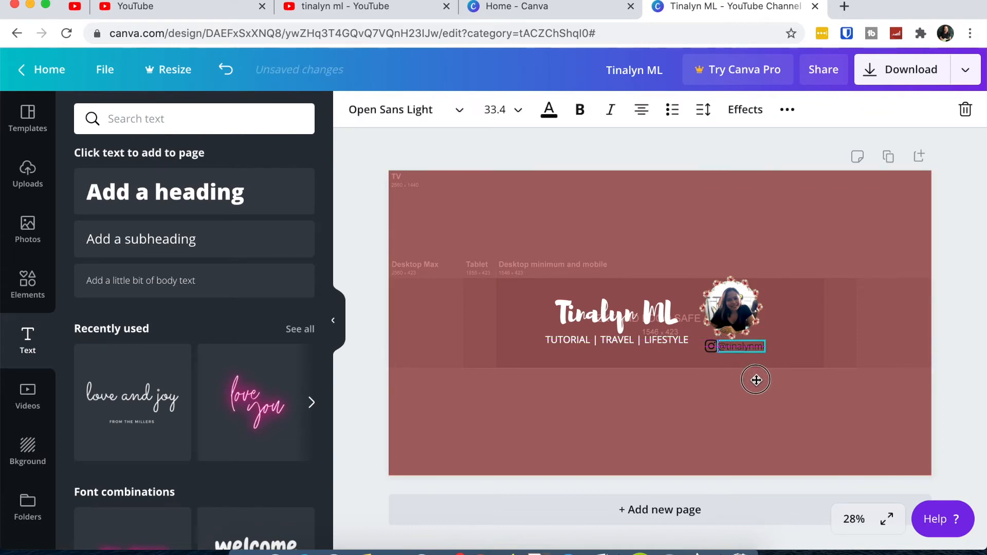
left_click(726, 434)
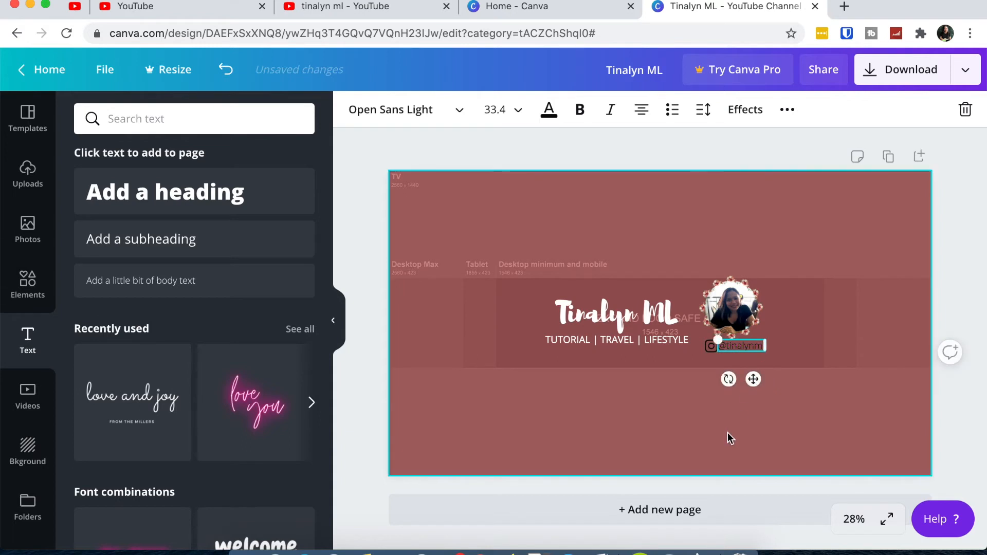
left_click(737, 344)
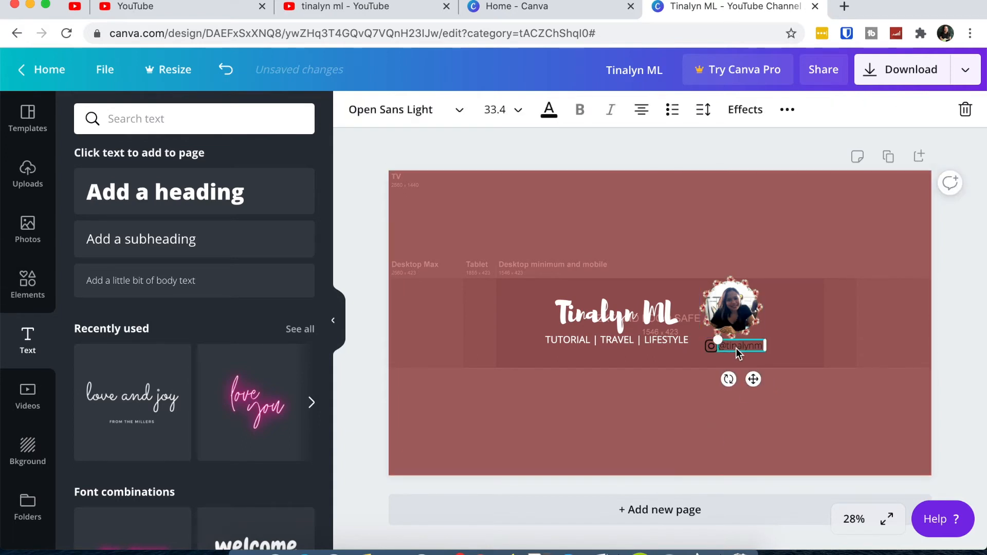
left_click_drag(752, 379, 759, 380)
left_click(761, 417)
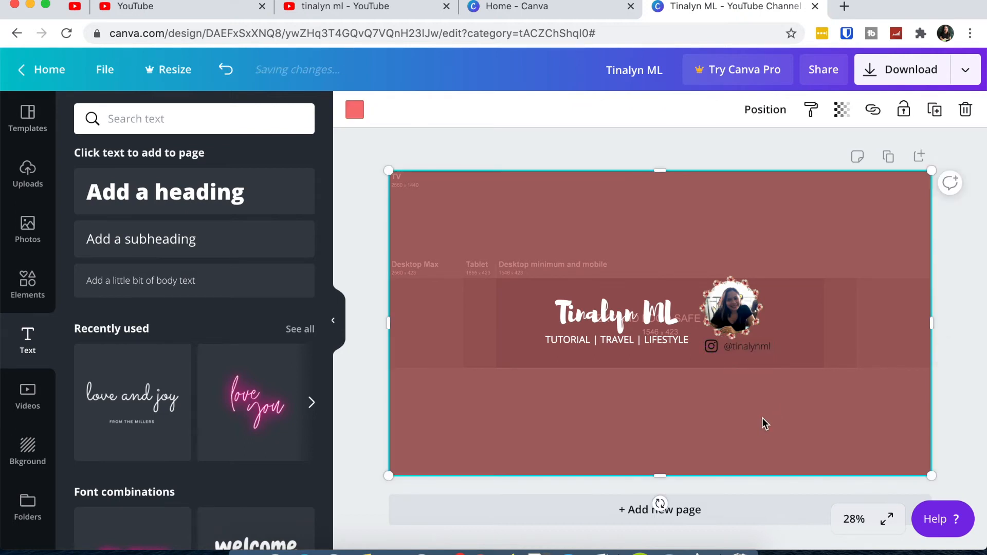
- Enlarge the Instagram icon slightly so it sits close beside the handle text
left_click(712, 346)
left_click_drag(717, 354, 715, 354)
left_click(716, 399)
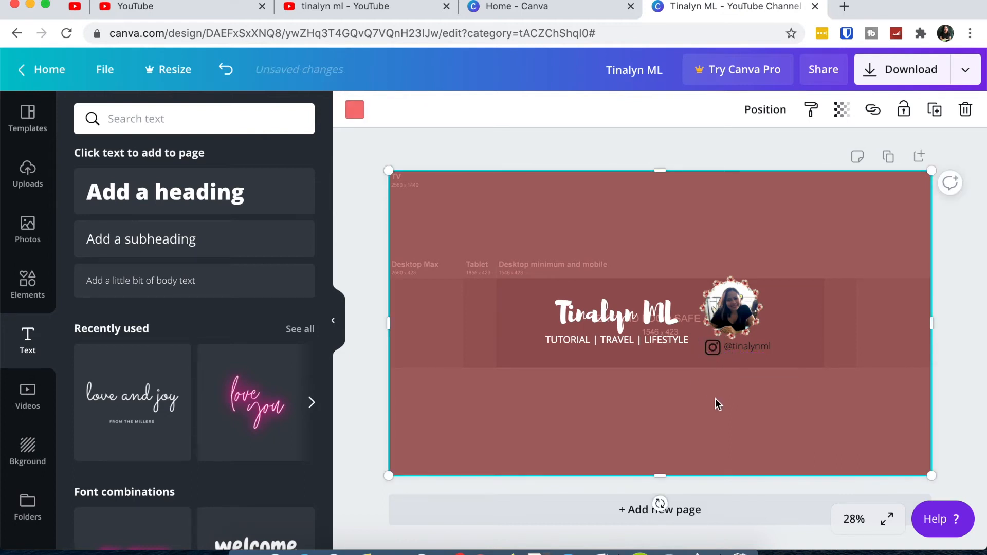
- Recolour the channel name and the tagline below it with the black document colour #0a0a08
left_click(629, 322)
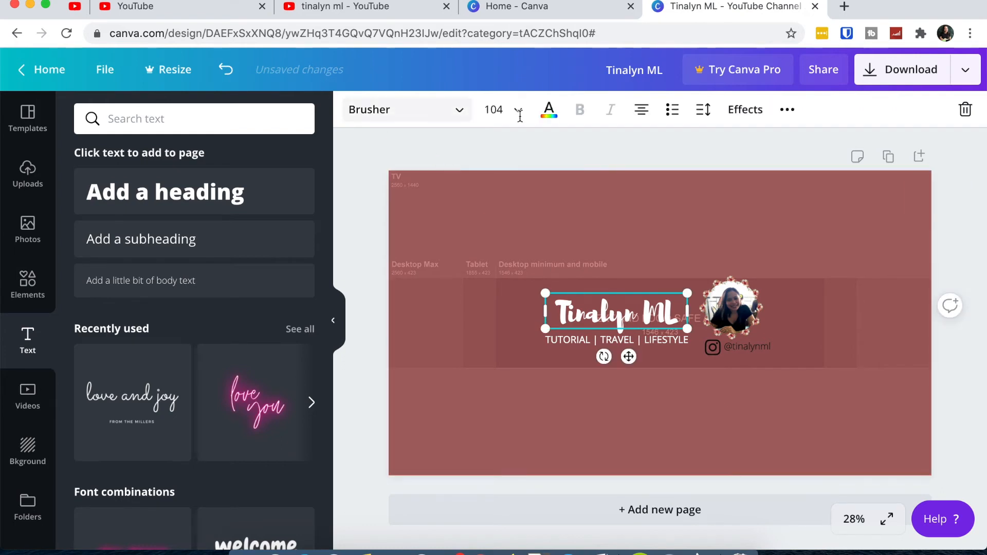
left_click(549, 112)
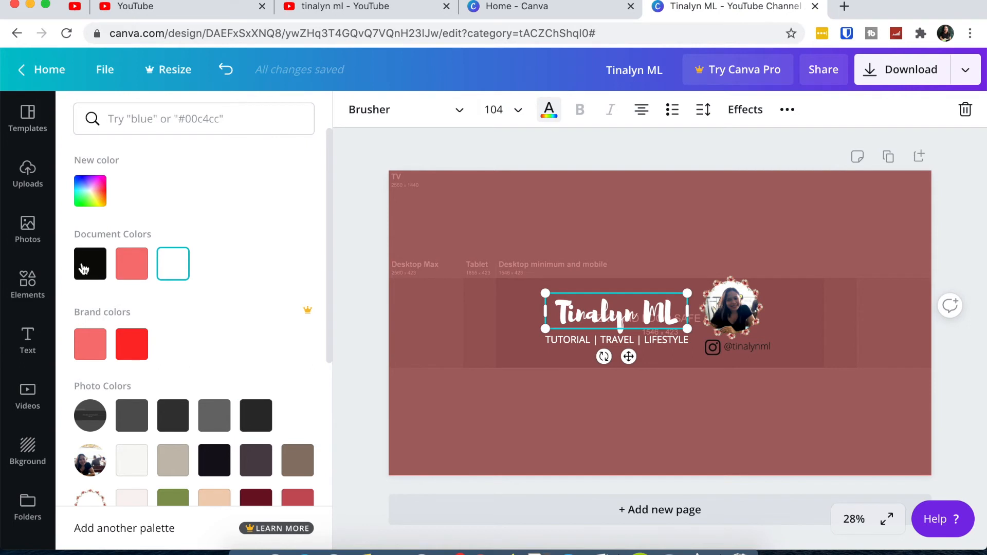
left_click(88, 272)
left_click(593, 340)
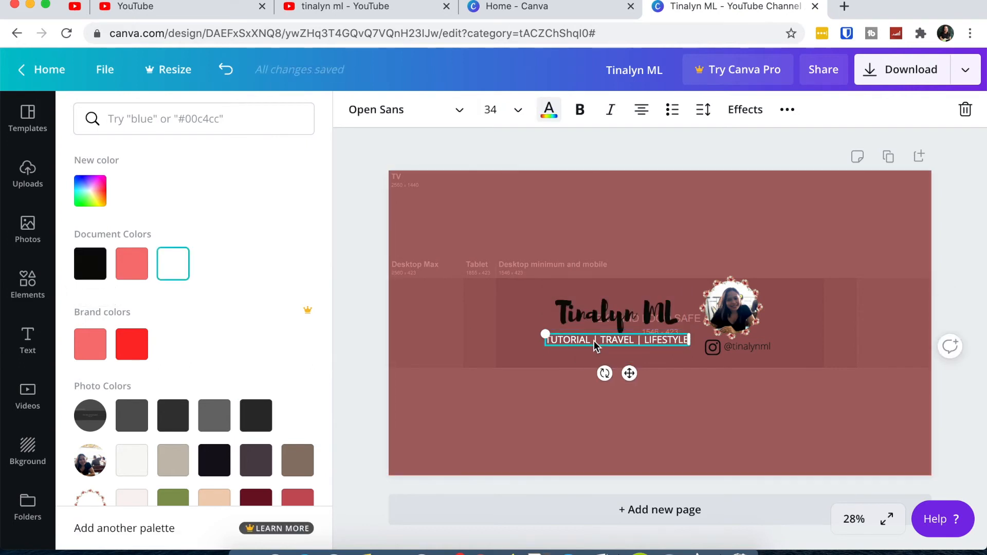
left_click(549, 115)
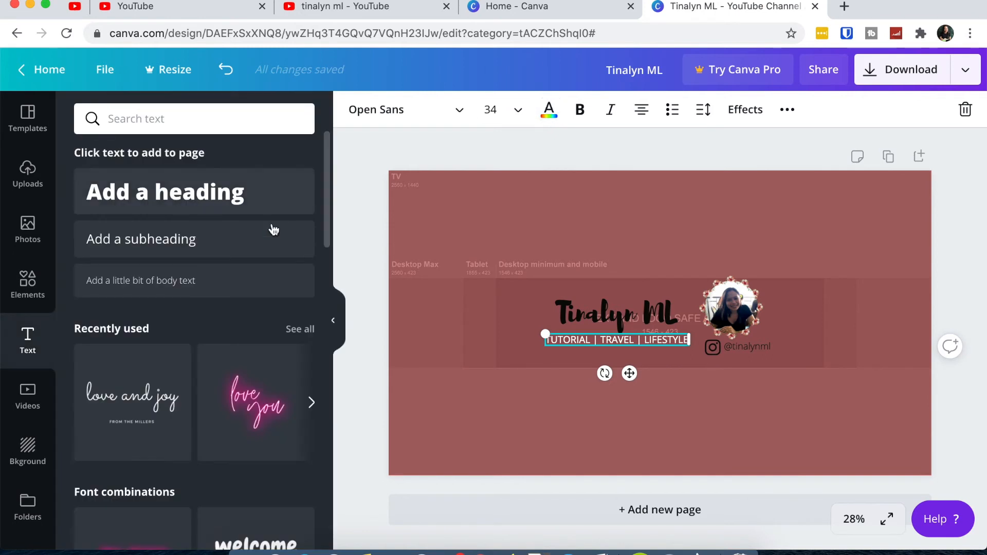
left_click(548, 110)
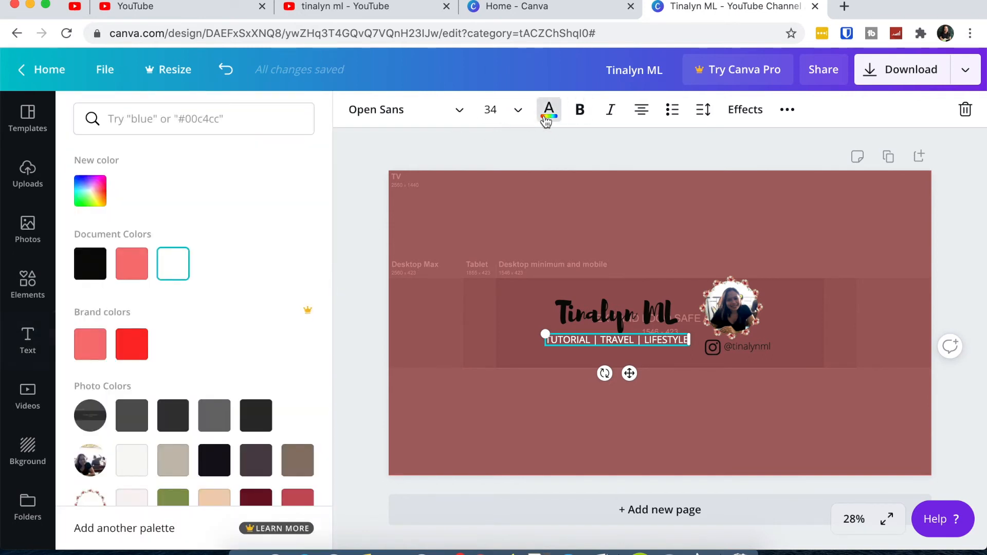
left_click(90, 263)
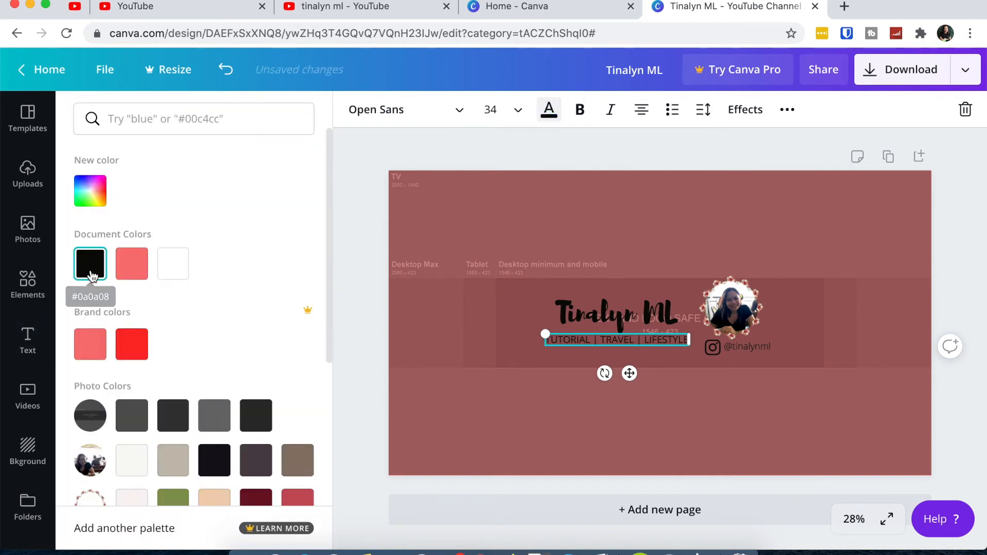
left_click(507, 395)
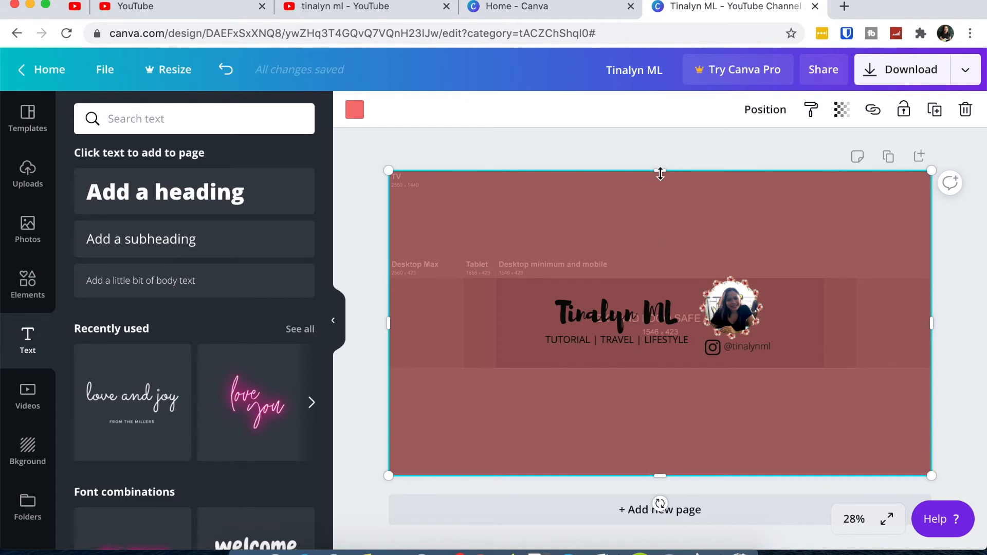
- Uncover and delete the size-template background image, and stretch the translucent pink overlay back to the full 1,440 page height
left_click_drag(660, 176, 660, 241)
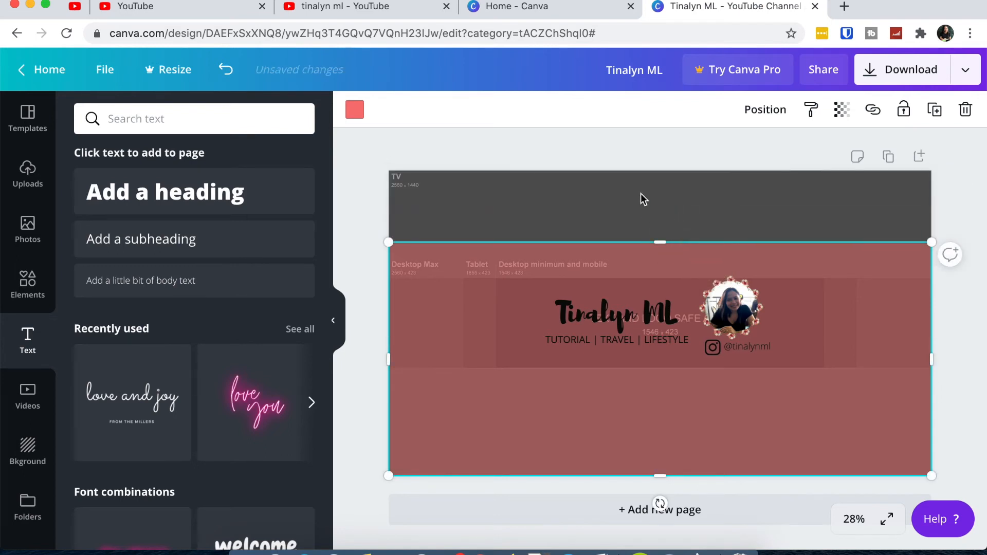
left_click(641, 193)
right_click(640, 193)
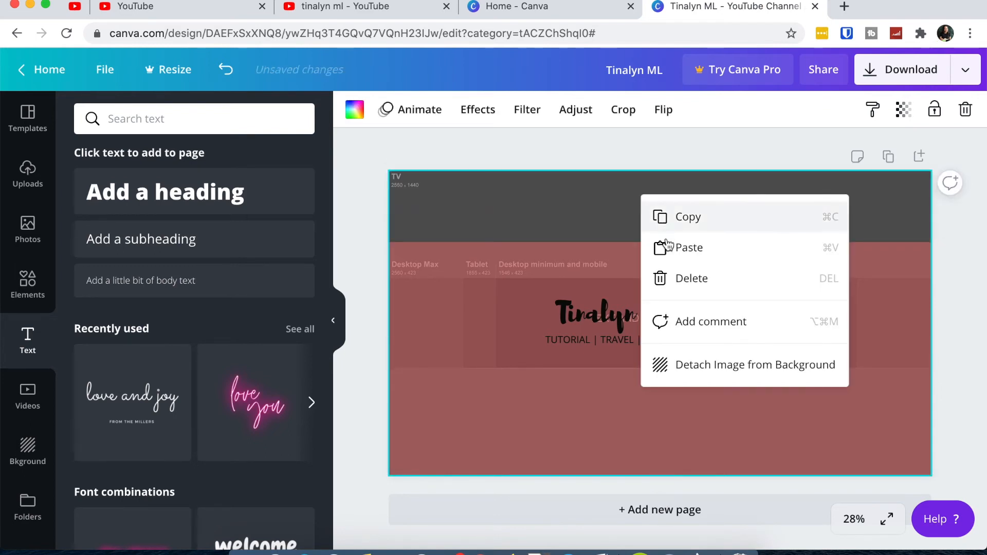
left_click(678, 282)
left_click(662, 259)
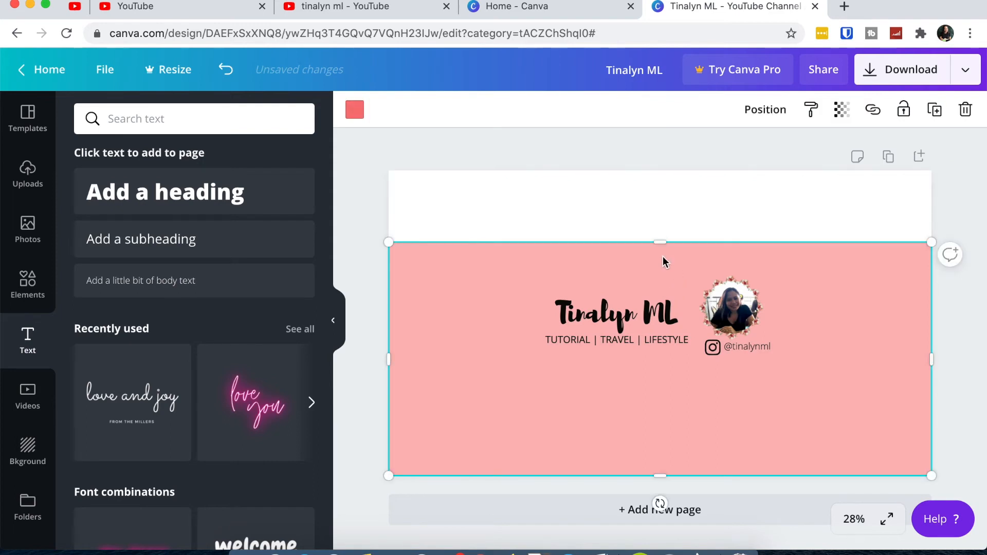
left_click_drag(660, 242, 655, 170)
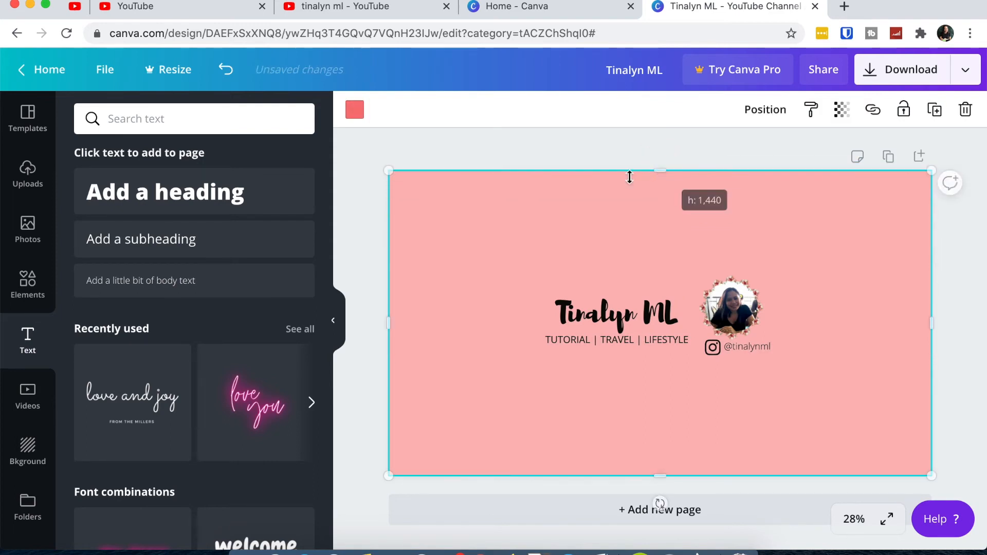
- Apply the recently used glowing hearts image as the background and nudge the channel name slightly upward
left_click(20, 474)
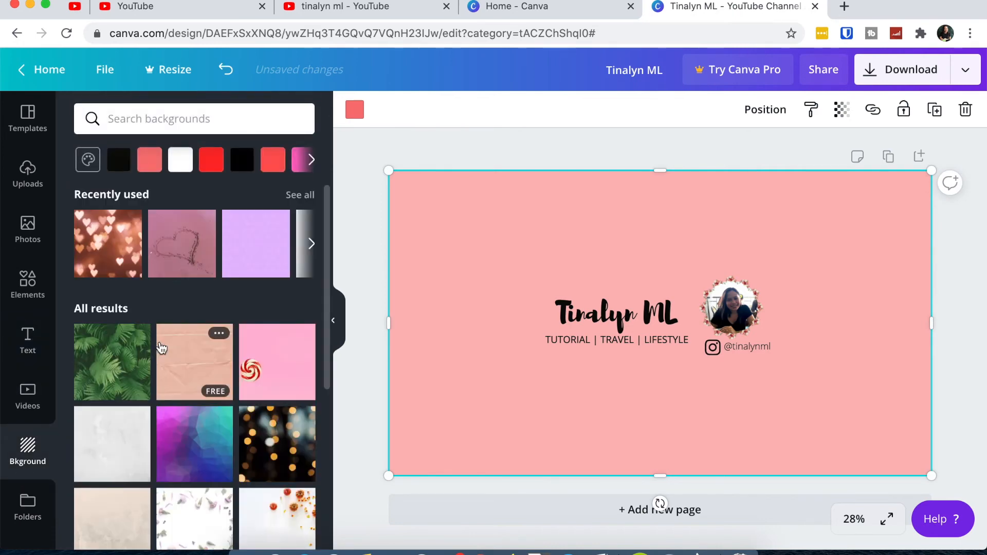
left_click(111, 265)
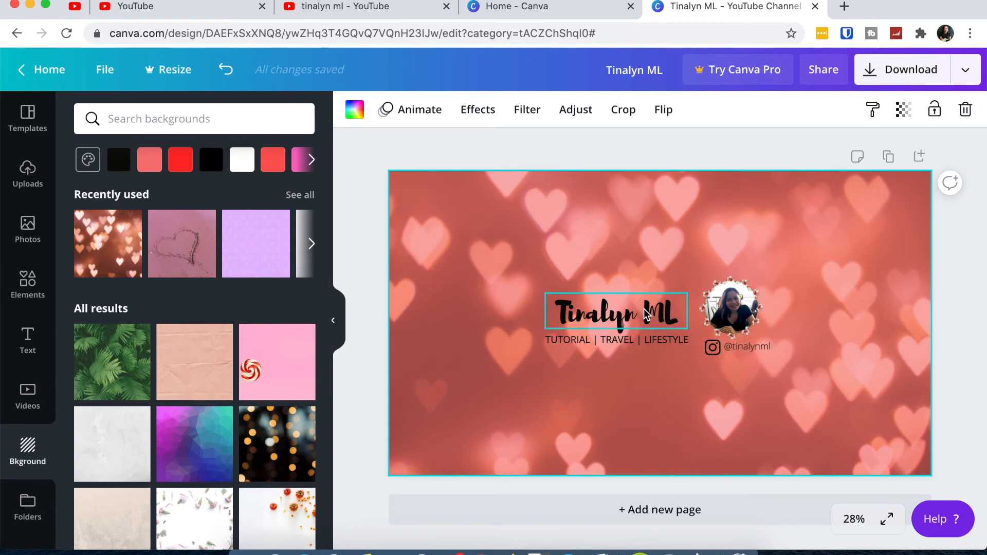
mouse_move(635, 313)
left_mouse_down()
mouse_move(650, 310)
mouse_move(563, 312)
mouse_move(622, 312)
left_mouse_up()
left_click(610, 398)
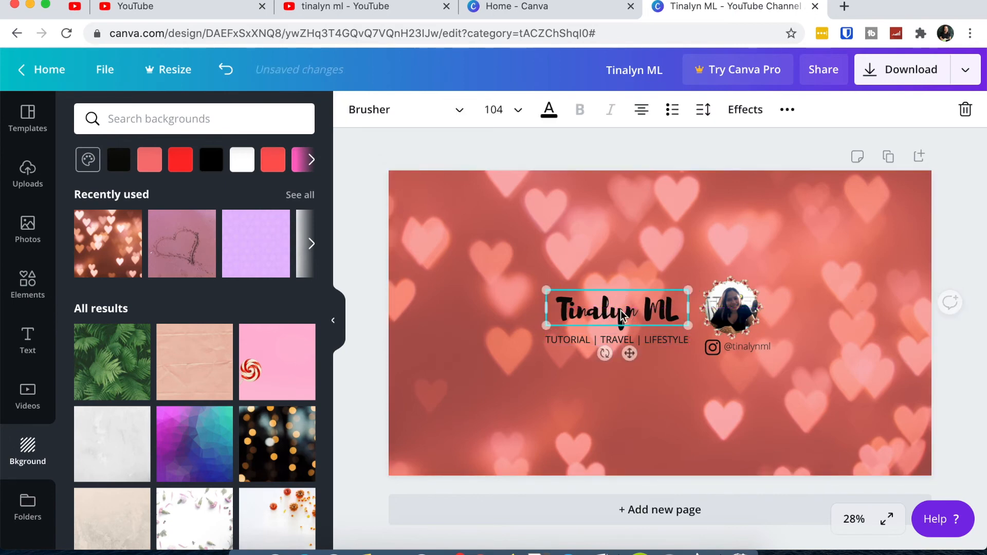
left_click(674, 404)
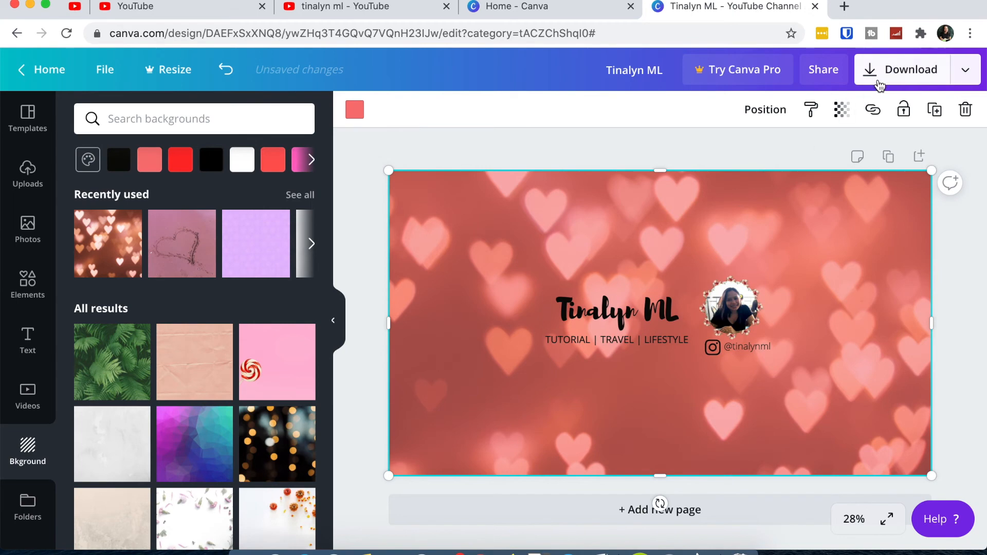
- Download the banner as a PNG at 2560 x 1440 px into the Downloads folder and dismiss the Canva Pro trial offer
left_click(888, 72)
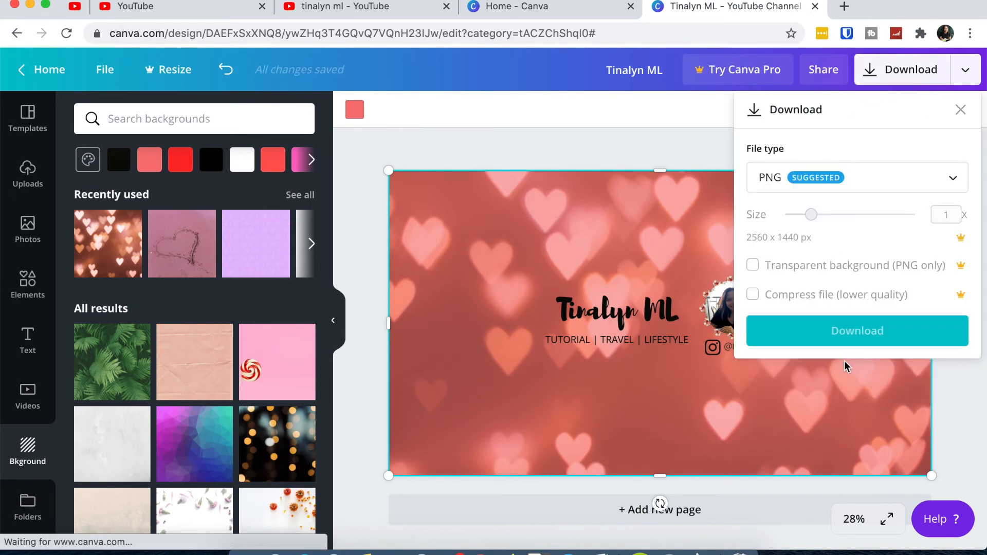
left_click(843, 333)
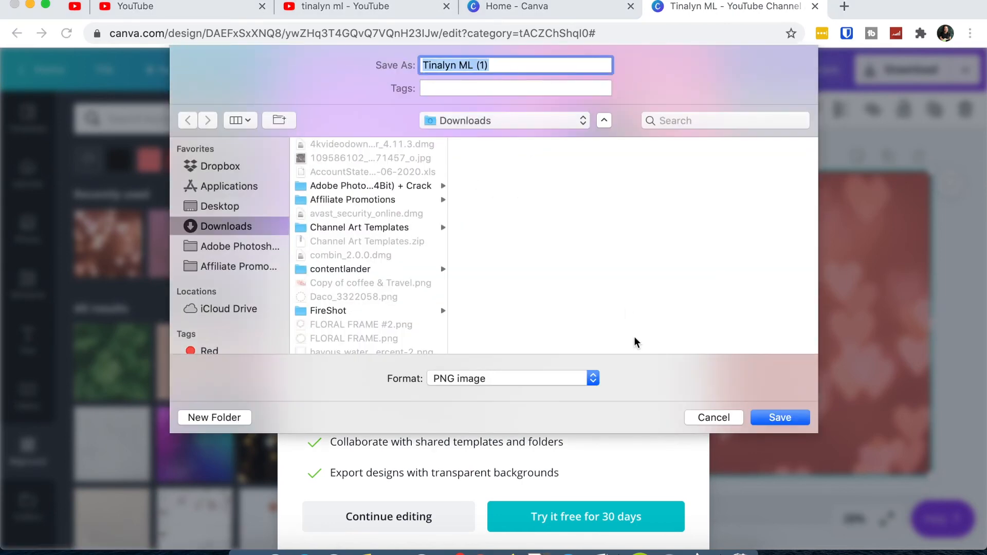
left_click(763, 418)
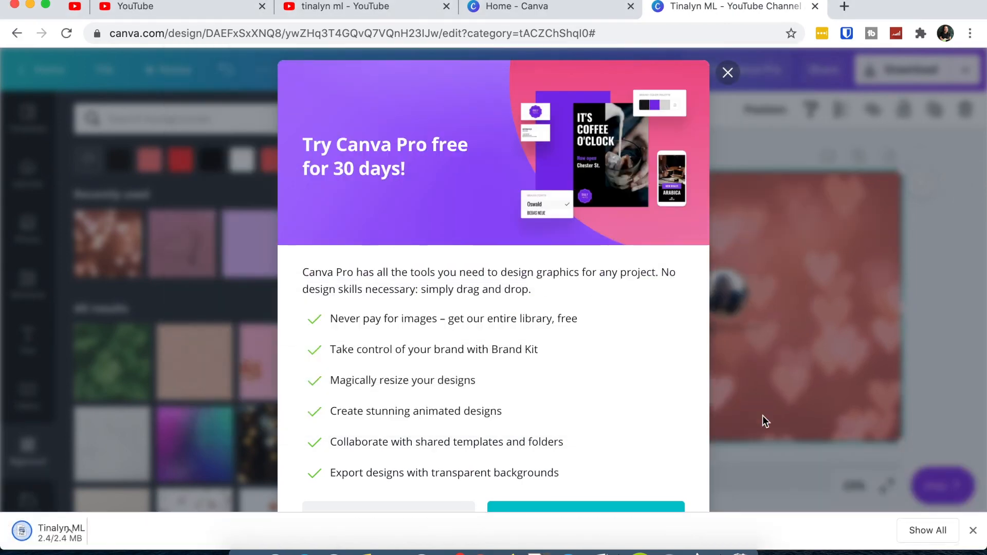
left_click(727, 72)
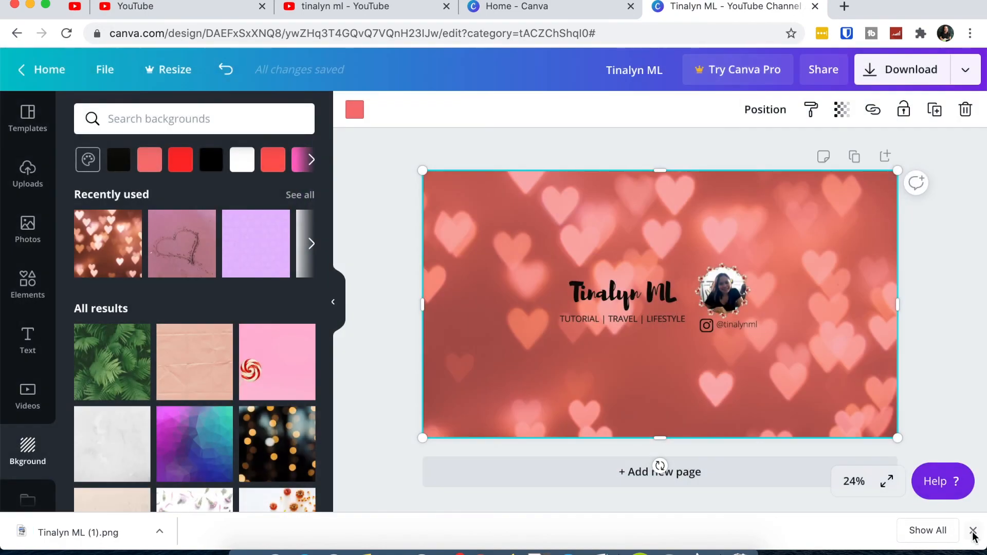
- Switch to the YouTube channel page, start customizing the channel, and open the channel art for editing
left_click(411, 11)
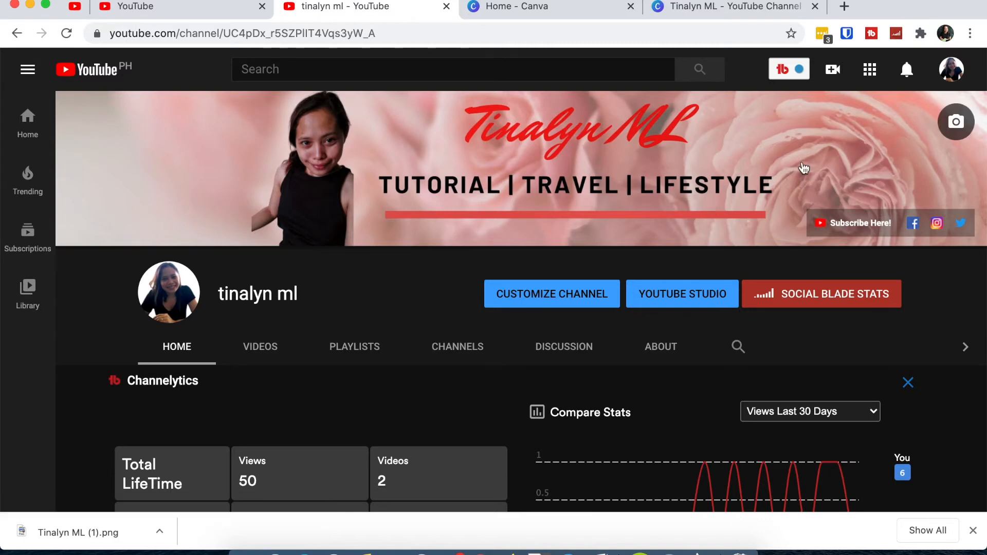
left_click(586, 300)
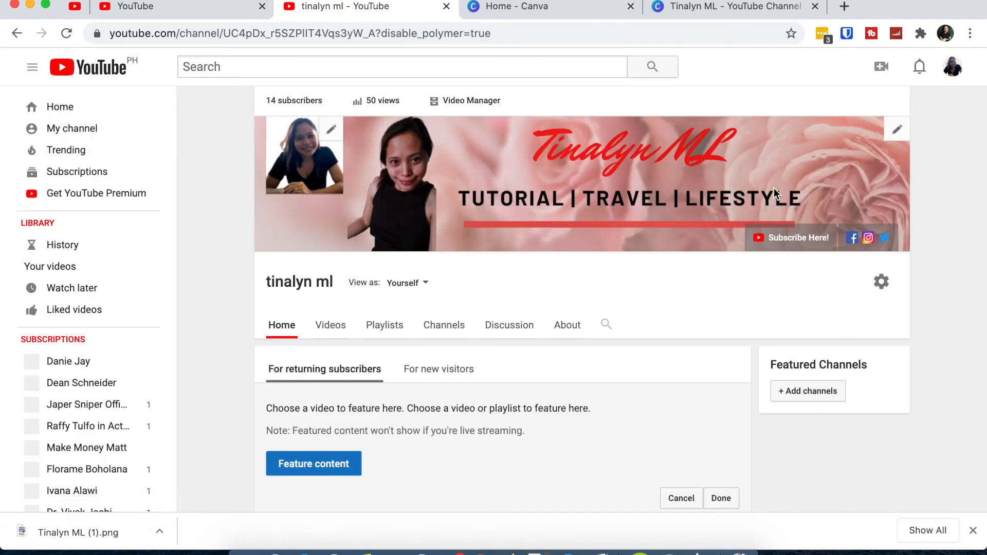
left_click(895, 133)
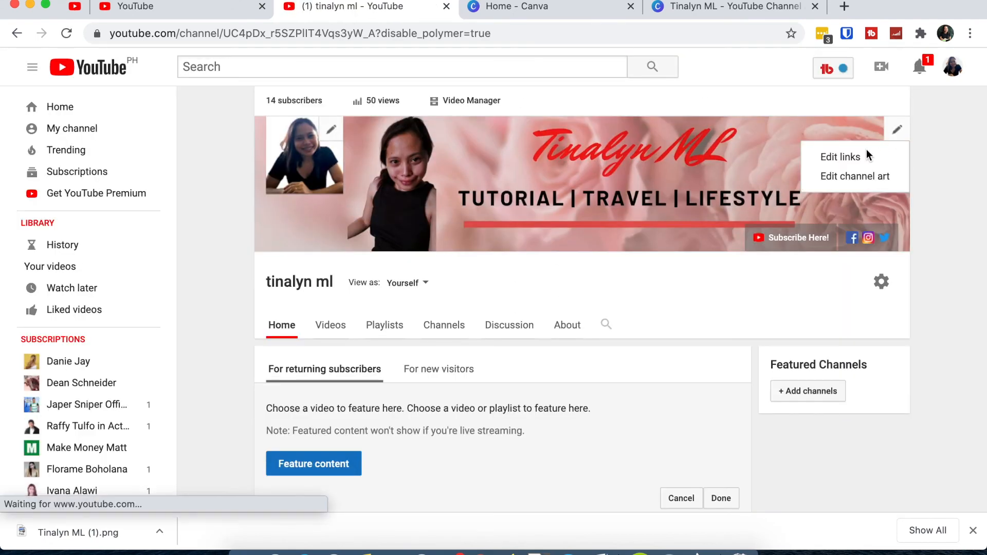
left_click(845, 177)
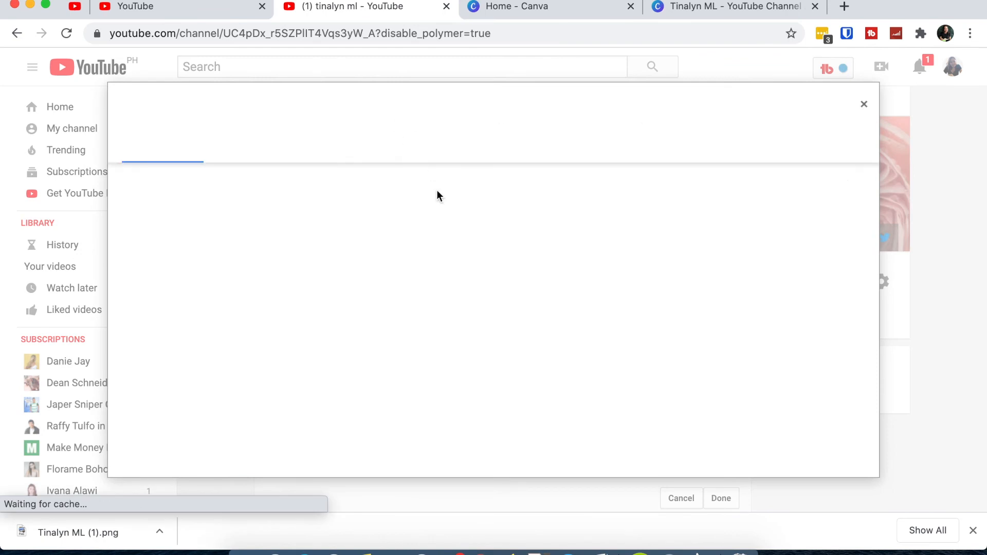
- Upload the newly downloaded banner PNG with the red hearts background from the Downloads folder as channel art
left_click(490, 319)
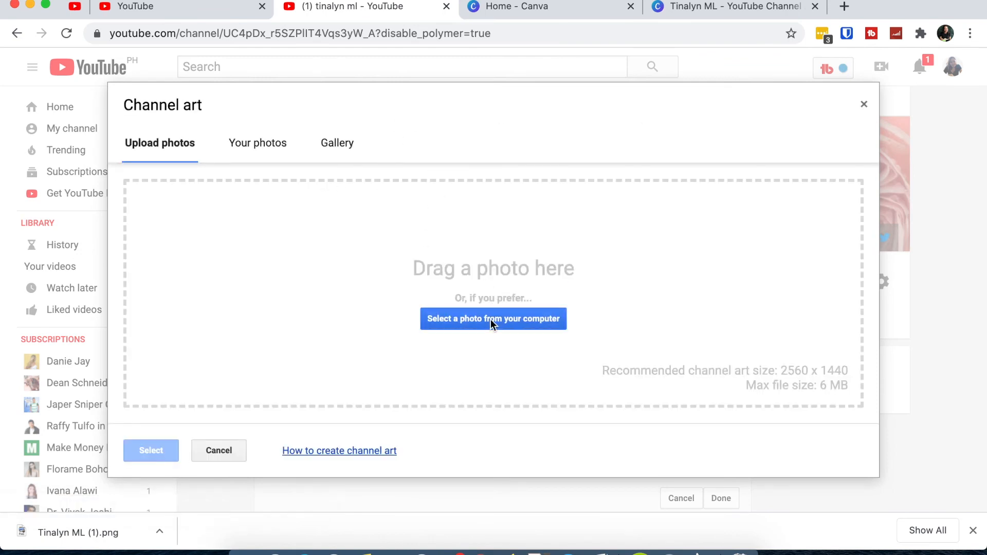
scroll(443, 272, "down", 6)
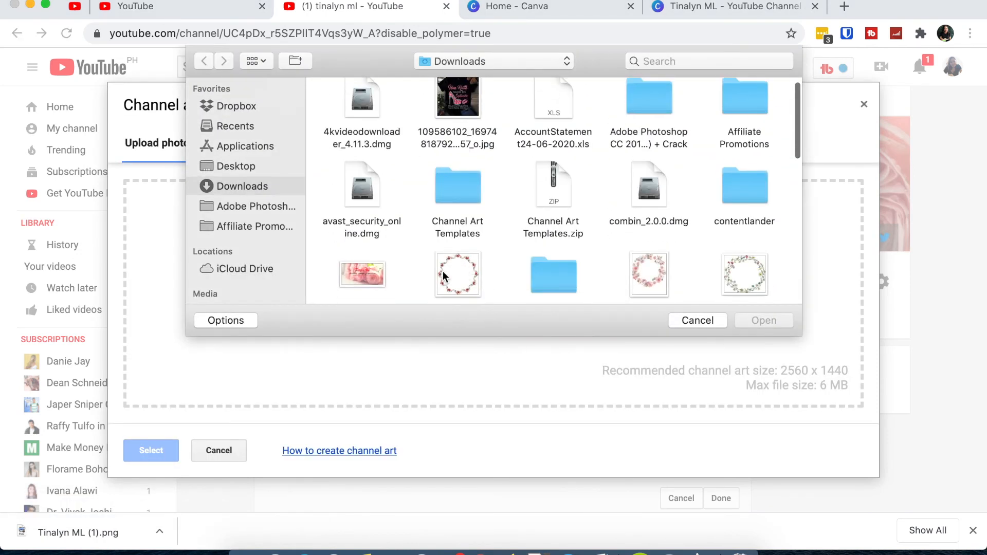
scroll(443, 270, "down", 6)
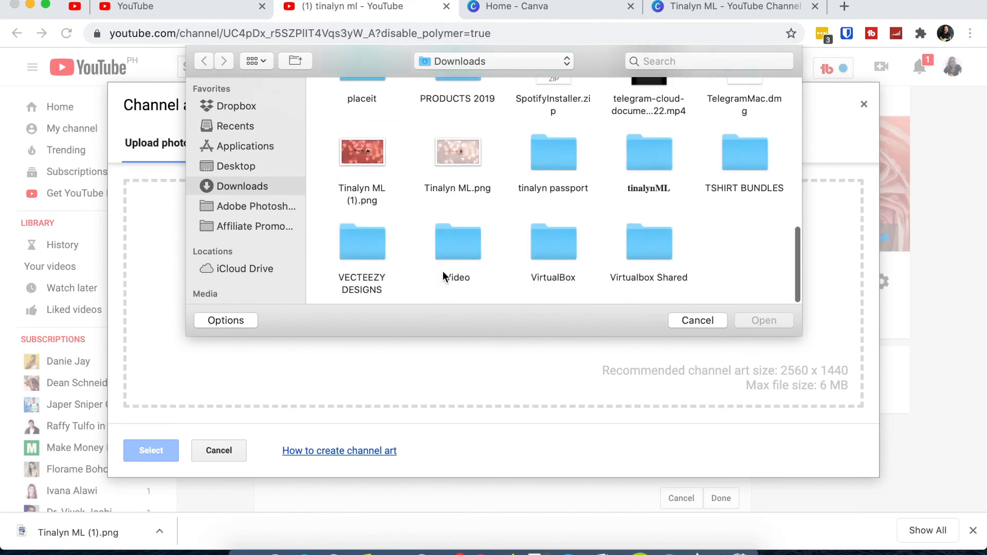
double_click(360, 153)
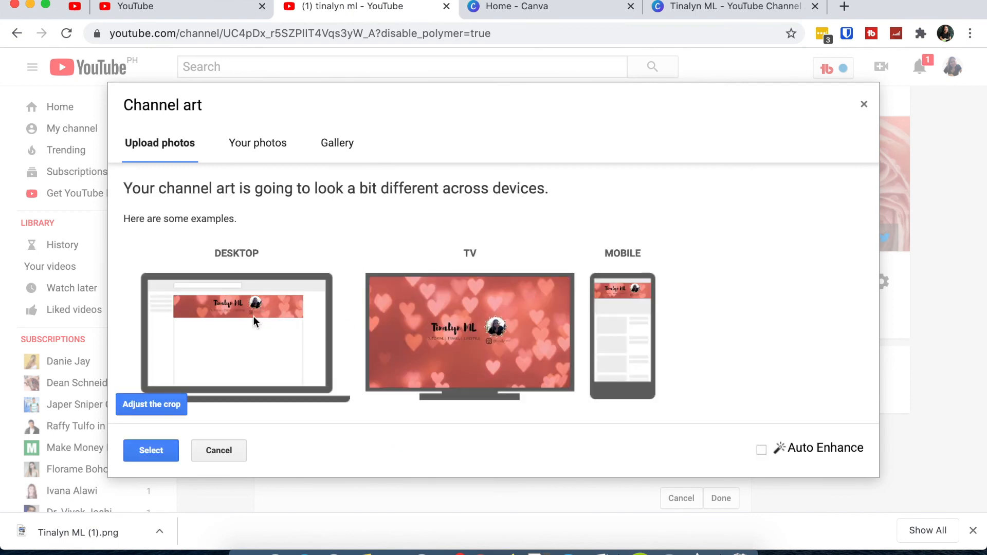
- Tighten the banner's crop region slightly, centre it on the channel name and framed portrait, and apply it as the channel art
left_click(163, 404)
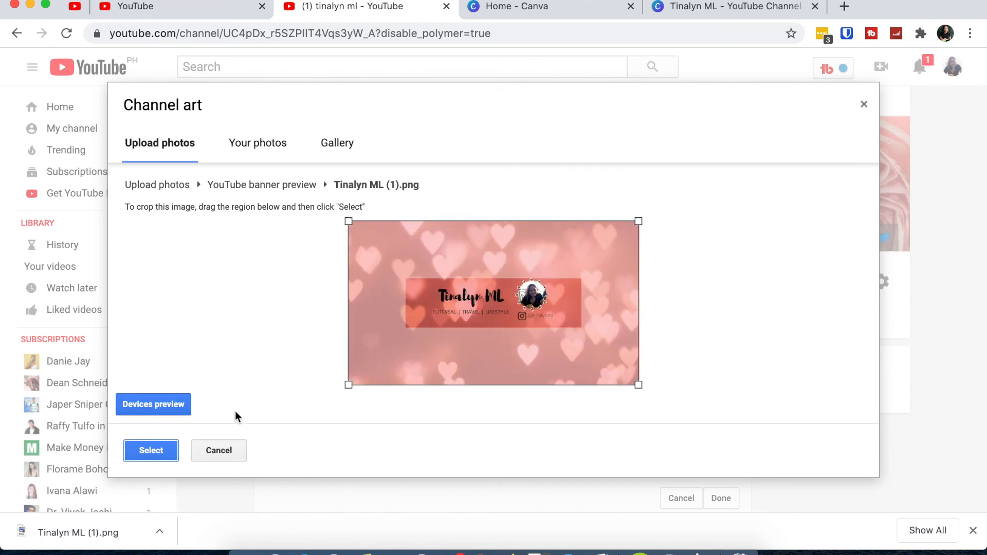
left_click(169, 405)
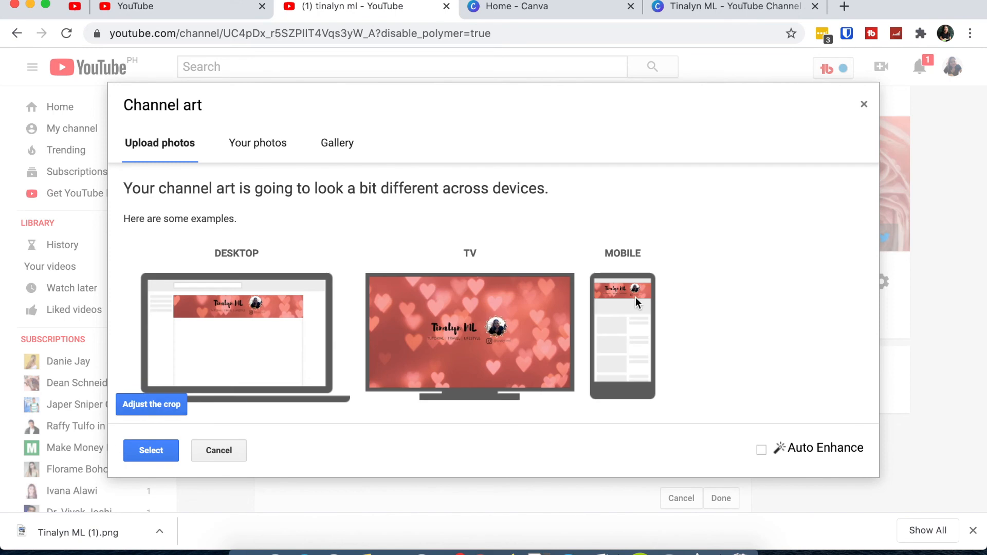
left_click(168, 405)
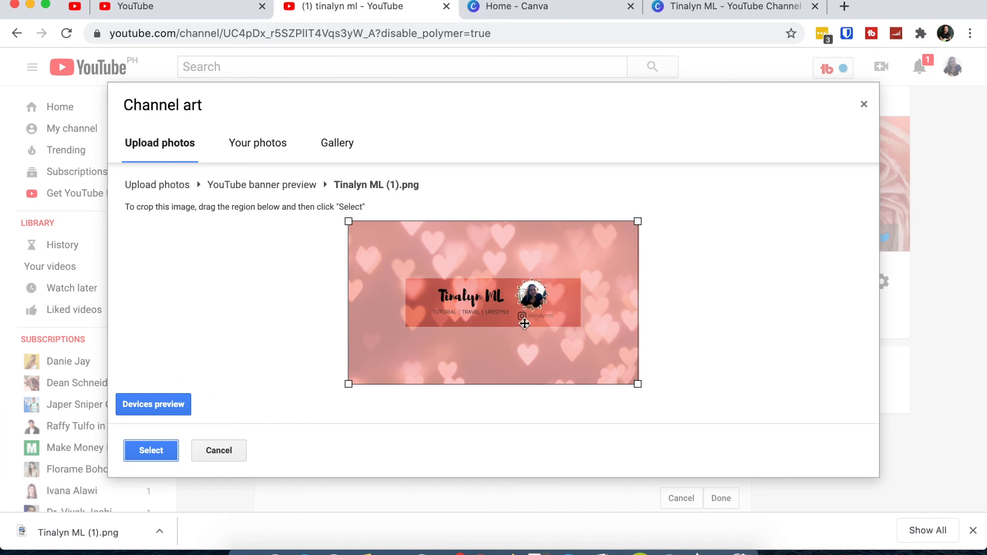
left_click_drag(636, 385, 644, 367)
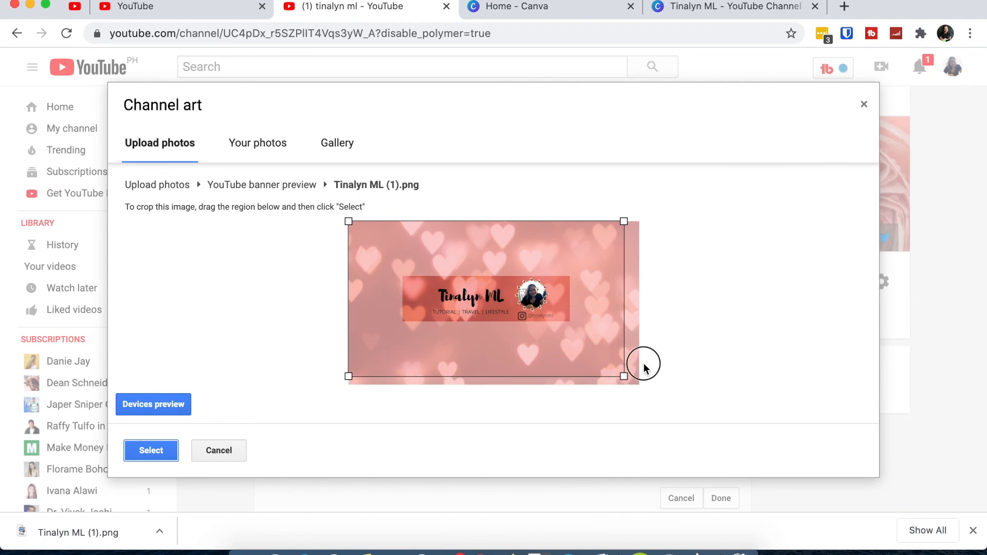
left_click_drag(502, 354, 504, 336)
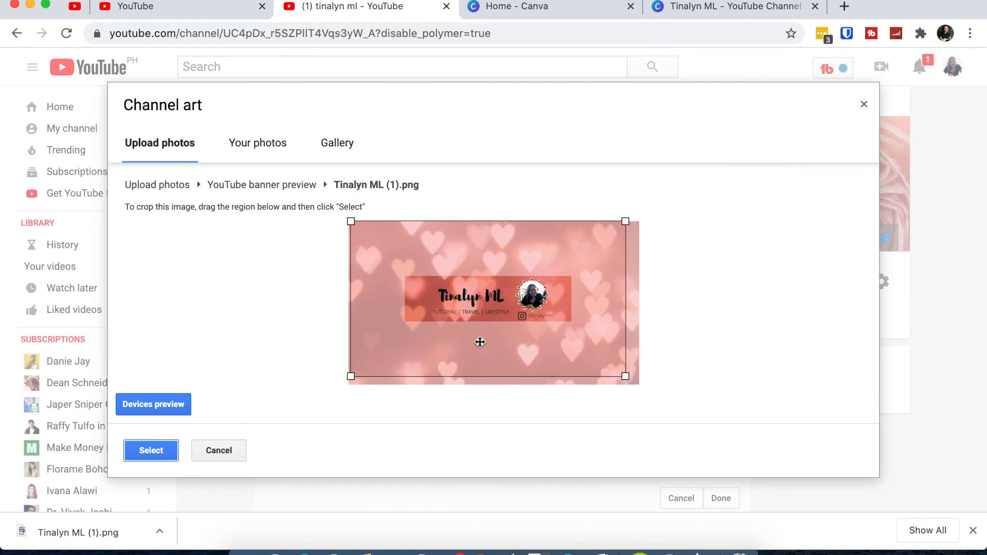
left_click_drag(469, 343, 477, 343)
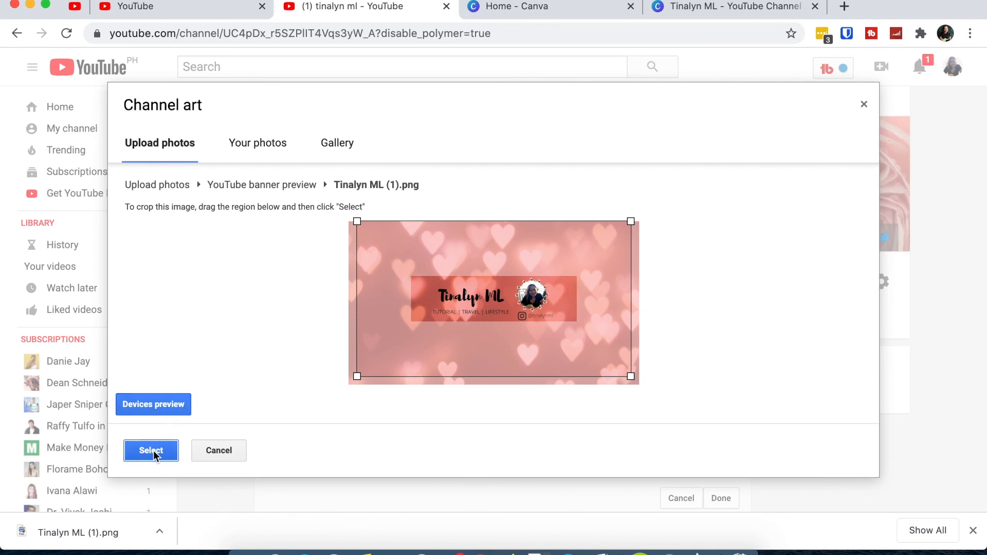
left_click(153, 406)
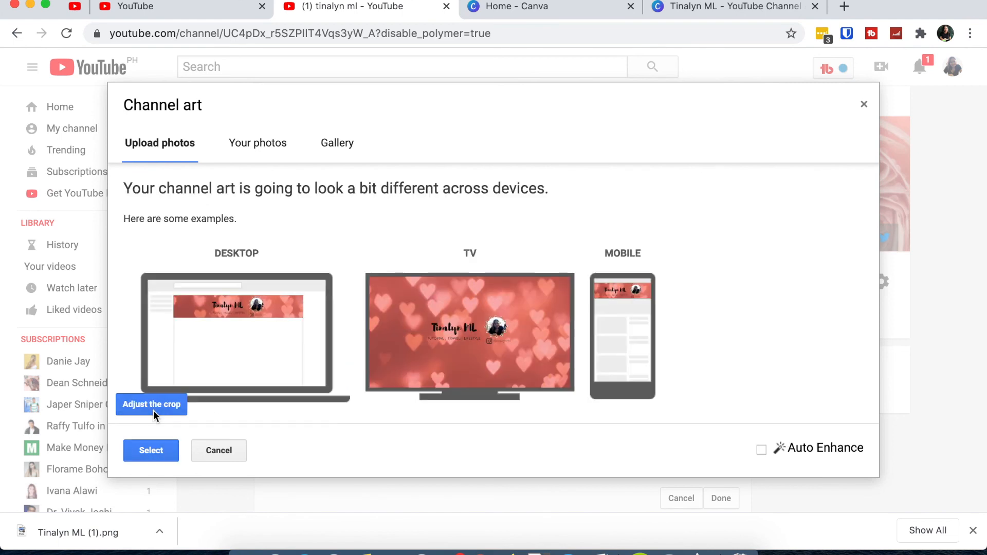
left_click(152, 452)
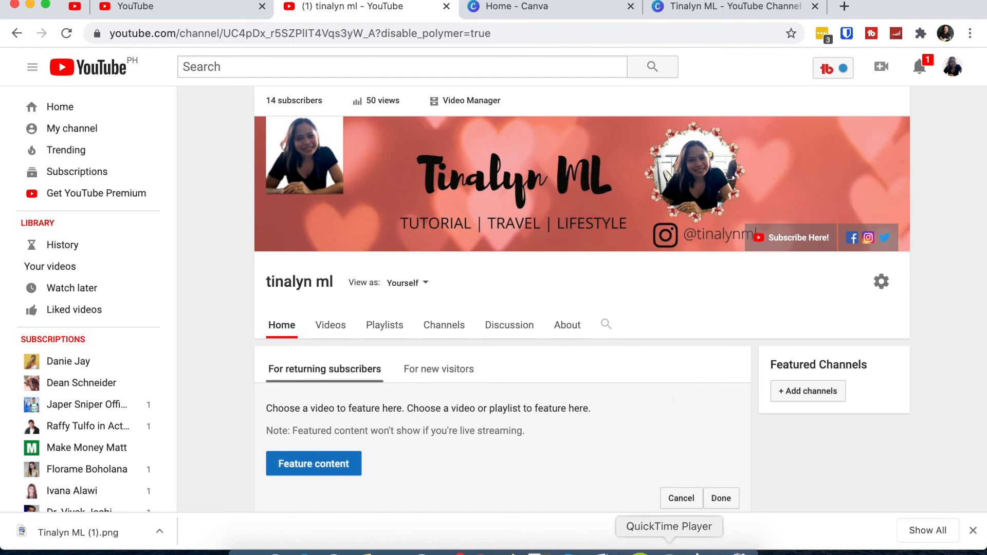
right_click(669, 551)
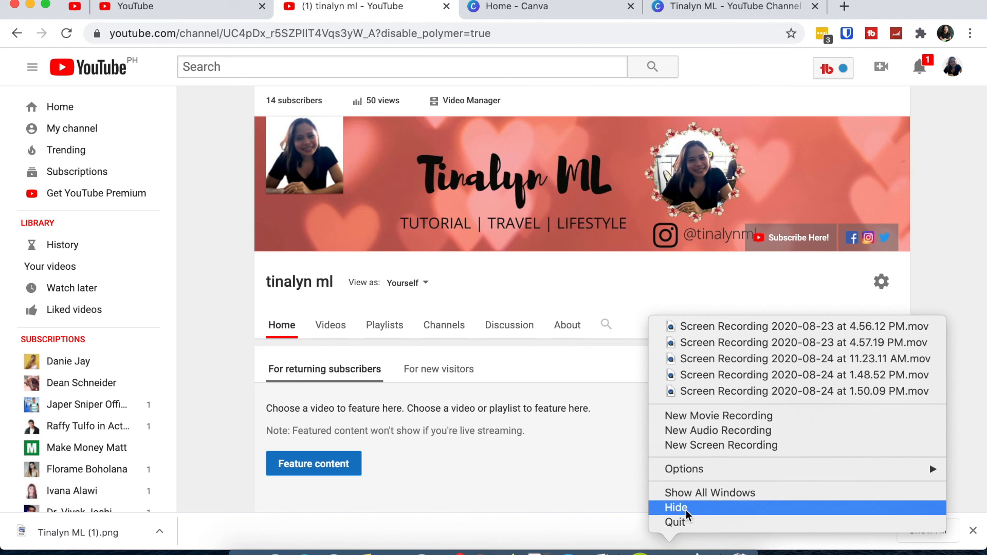
left_click(702, 447)
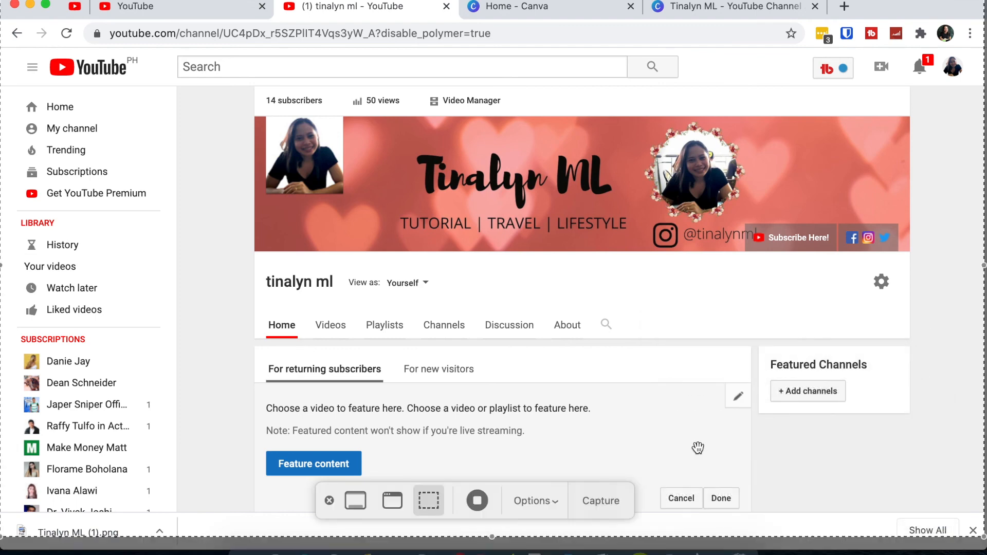